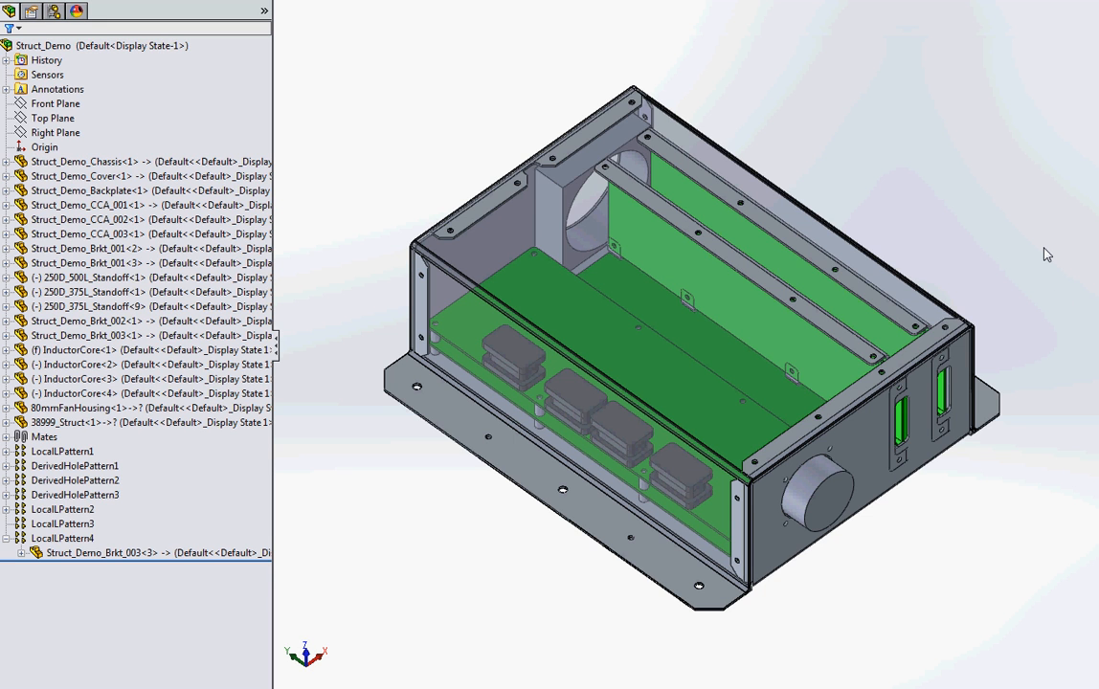
# Step: Switch to Windows Photo Viewer to view the MDOF equation of motion, and minimize it to return to the assembly
pyautogui.hotkey('alt', 'Tab')
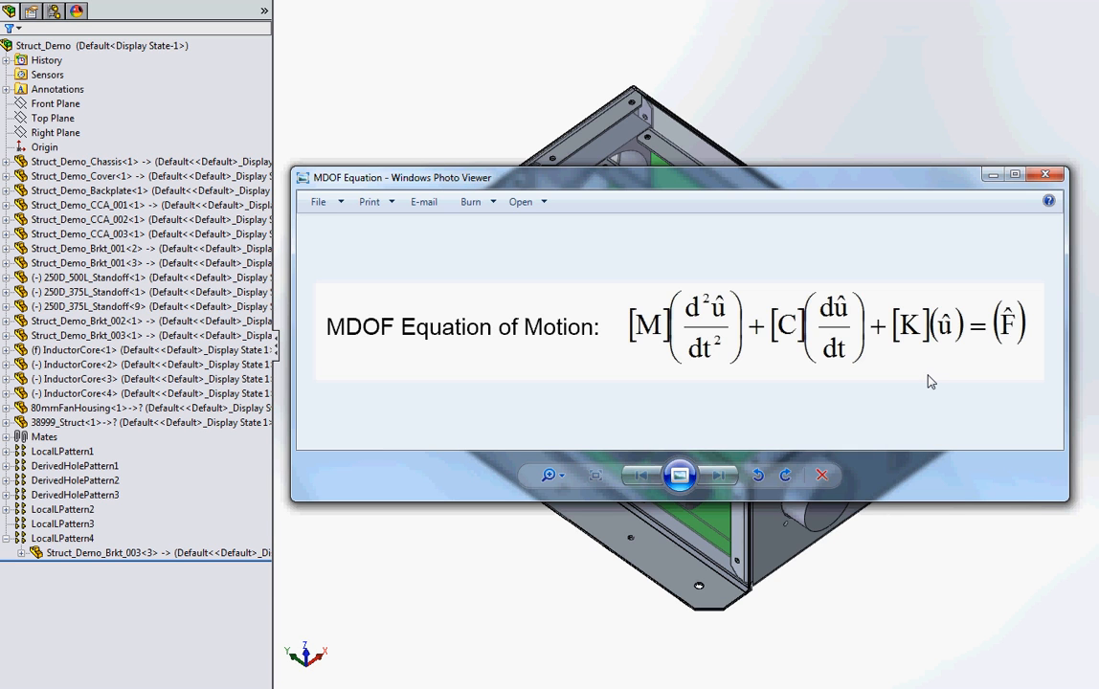
pyautogui.click(988, 177)
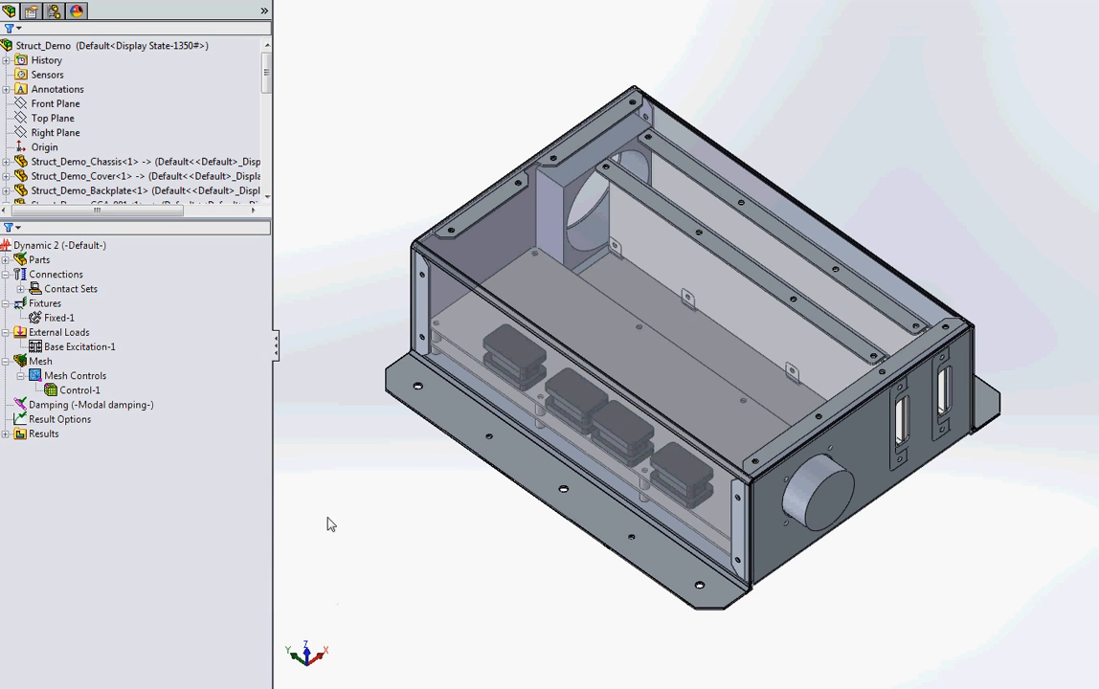
# Step: Show the mesh of the Dynamic 2 study on the assembly
pyautogui.click(59, 317)
pyautogui.rightClick(47, 361)
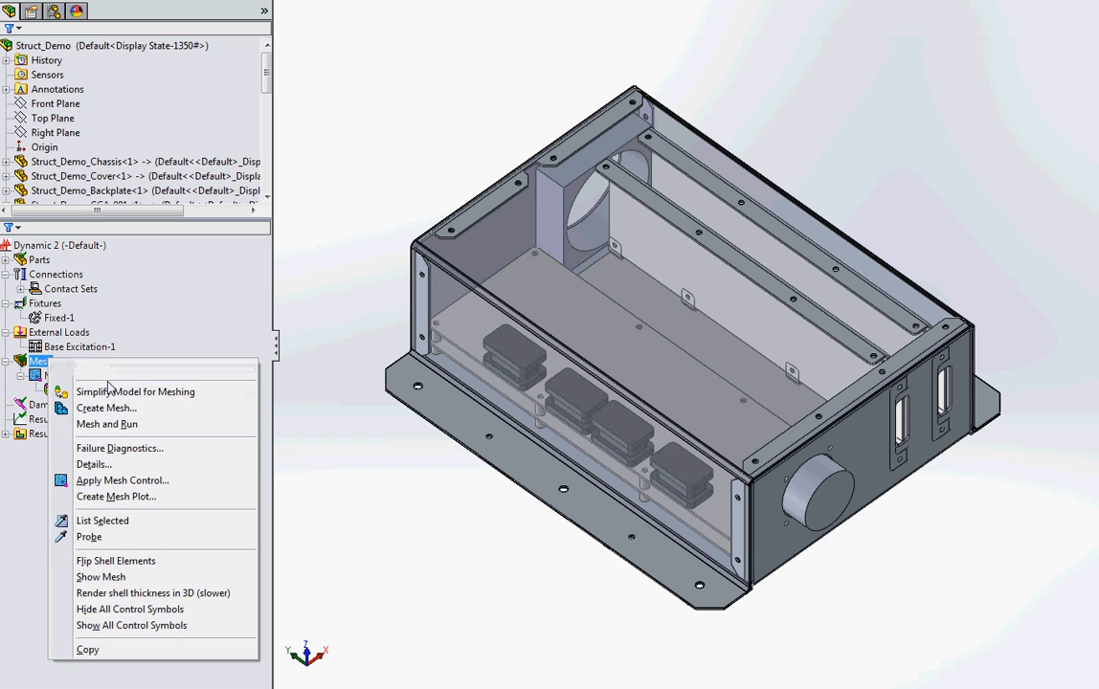
pyautogui.click(108, 580)
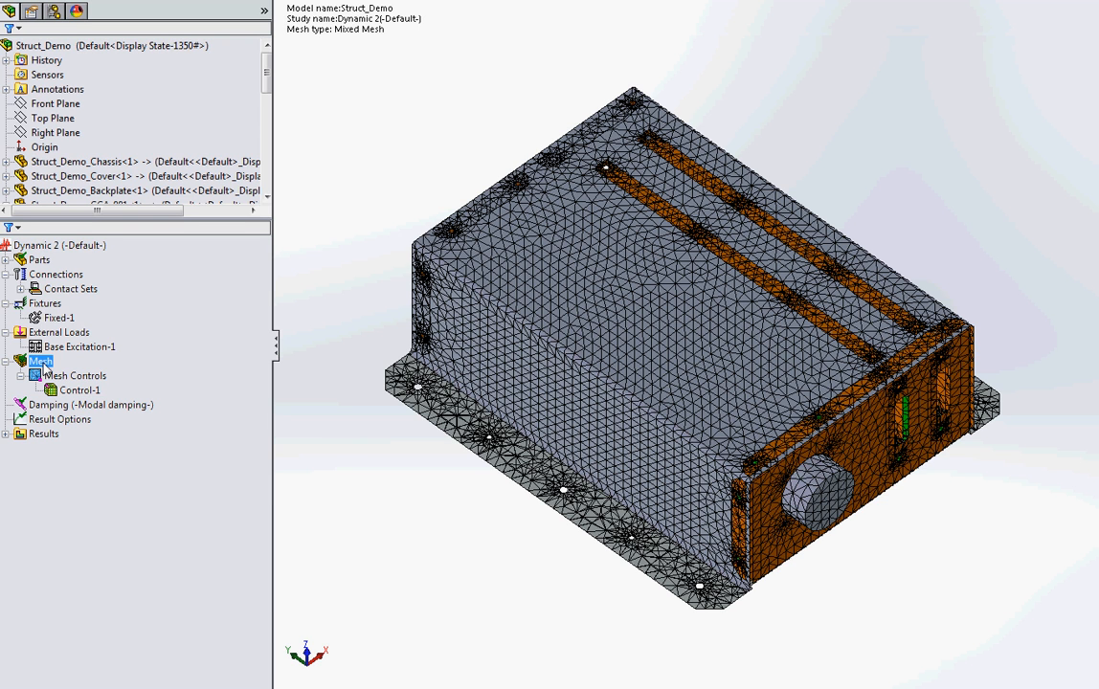
# Step: Hide the Struct_Demo_Cover component and redisplay the mesh to expose the meshed interior of the chassis
pyautogui.rightClick(113, 176)
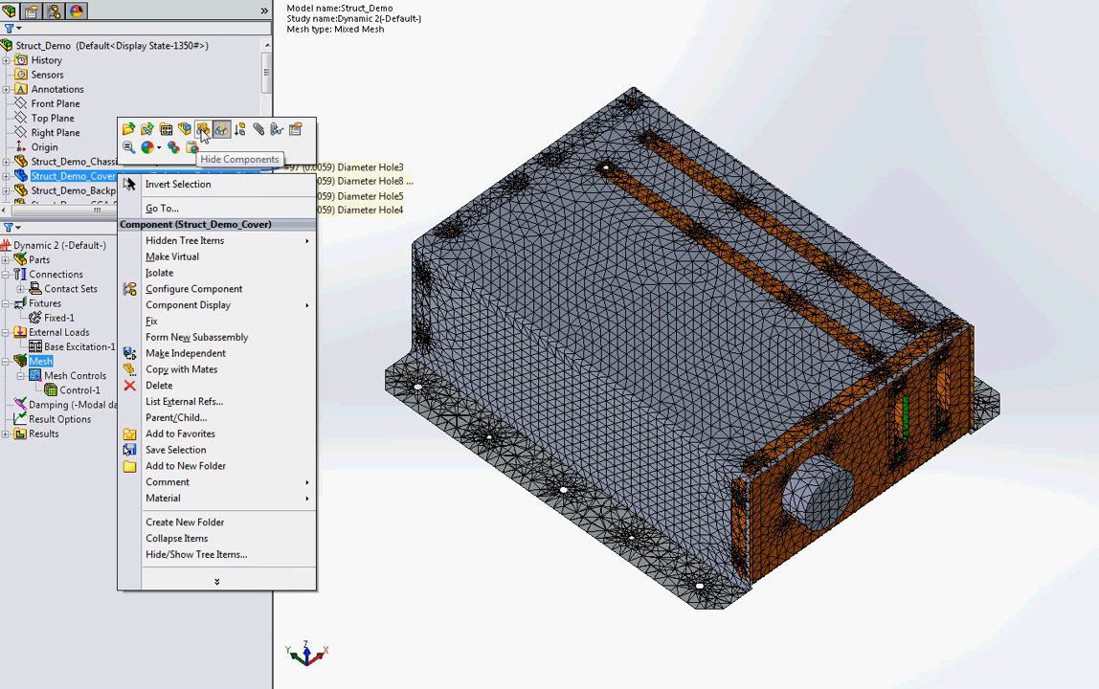
pyautogui.press('Escape')
pyautogui.rightClick(40, 362)
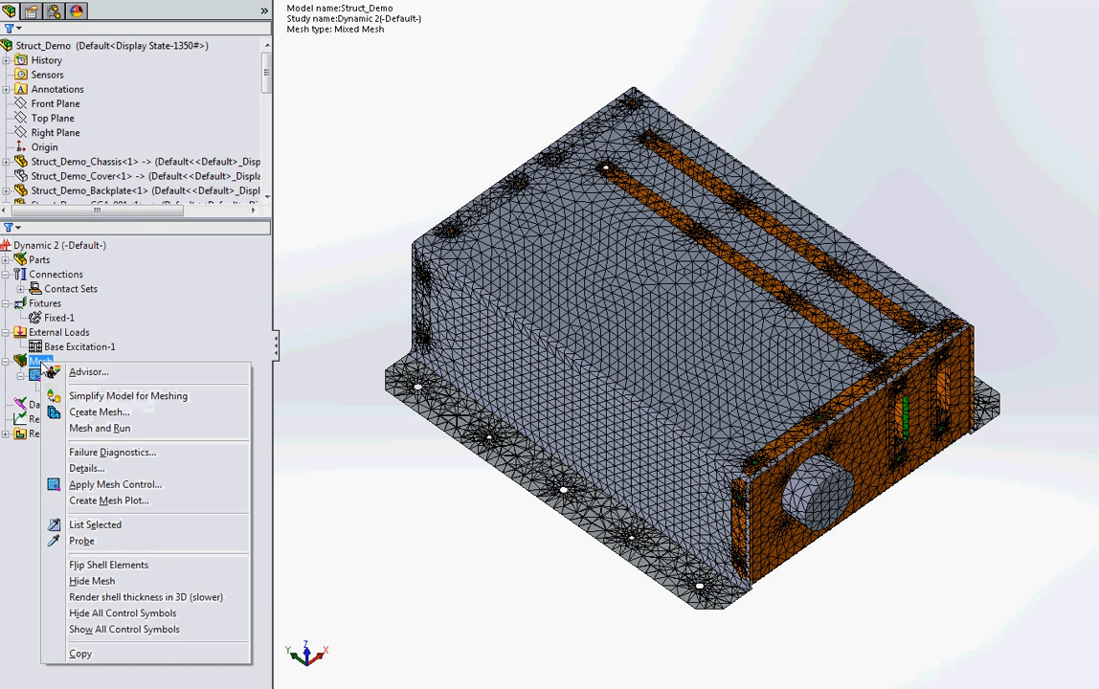
pyautogui.click(90, 582)
pyautogui.rightClick(54, 361)
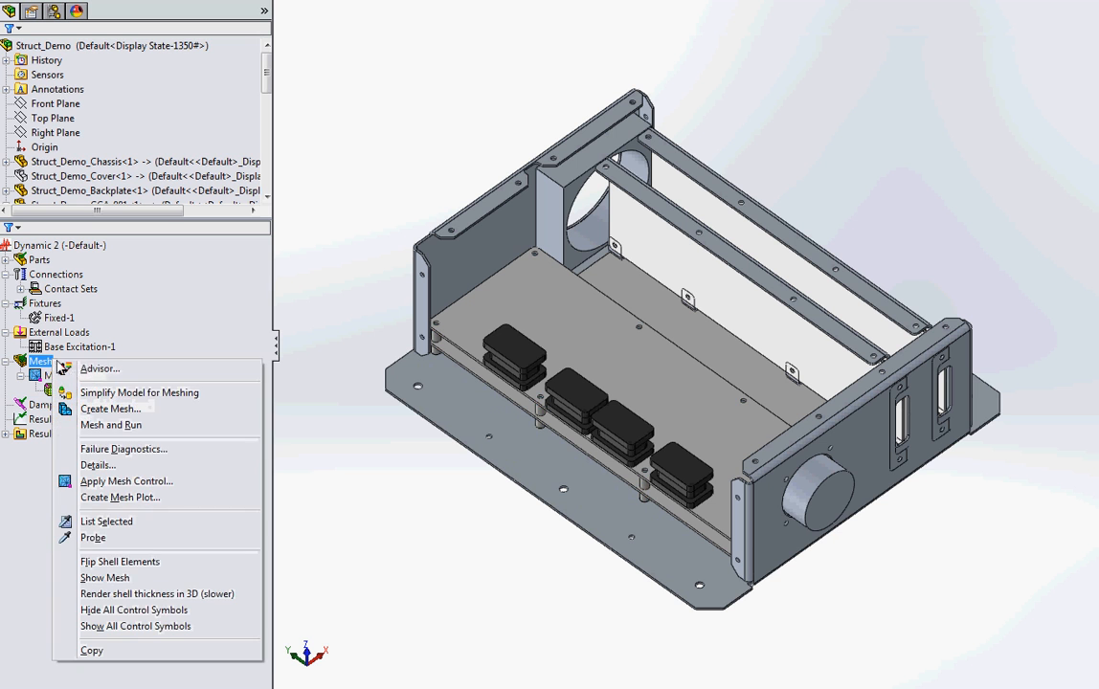
pyautogui.click(95, 578)
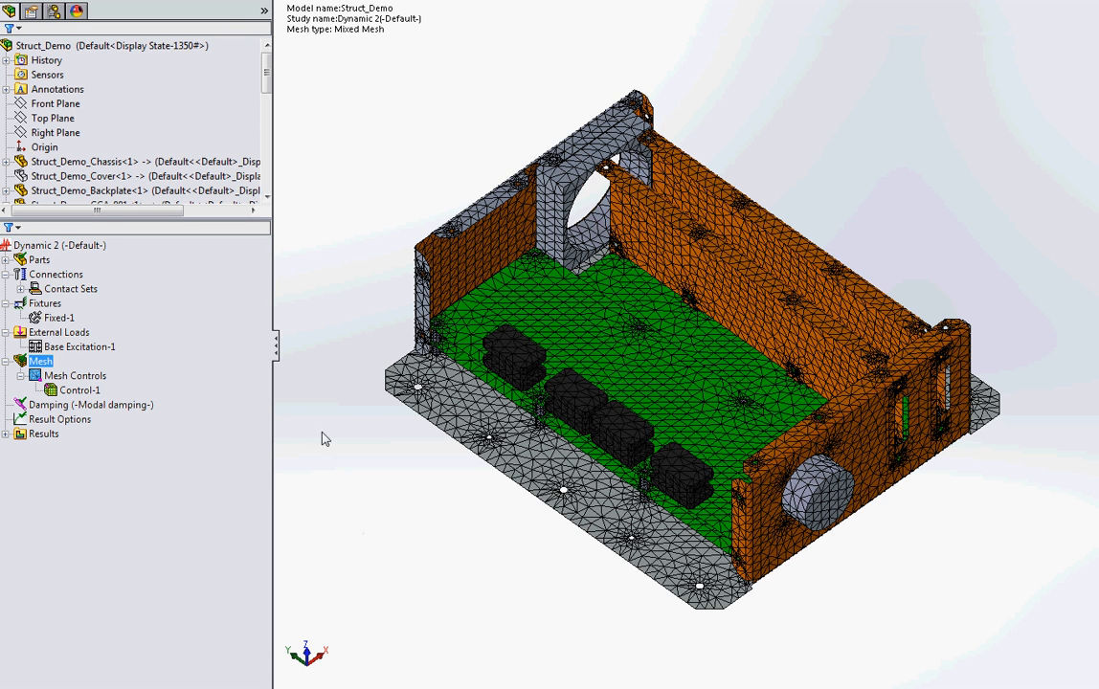
# Step: Open the Base Excitation-1 definition and view its variation-with-frequency curve
pyautogui.moveTo(72, 351)
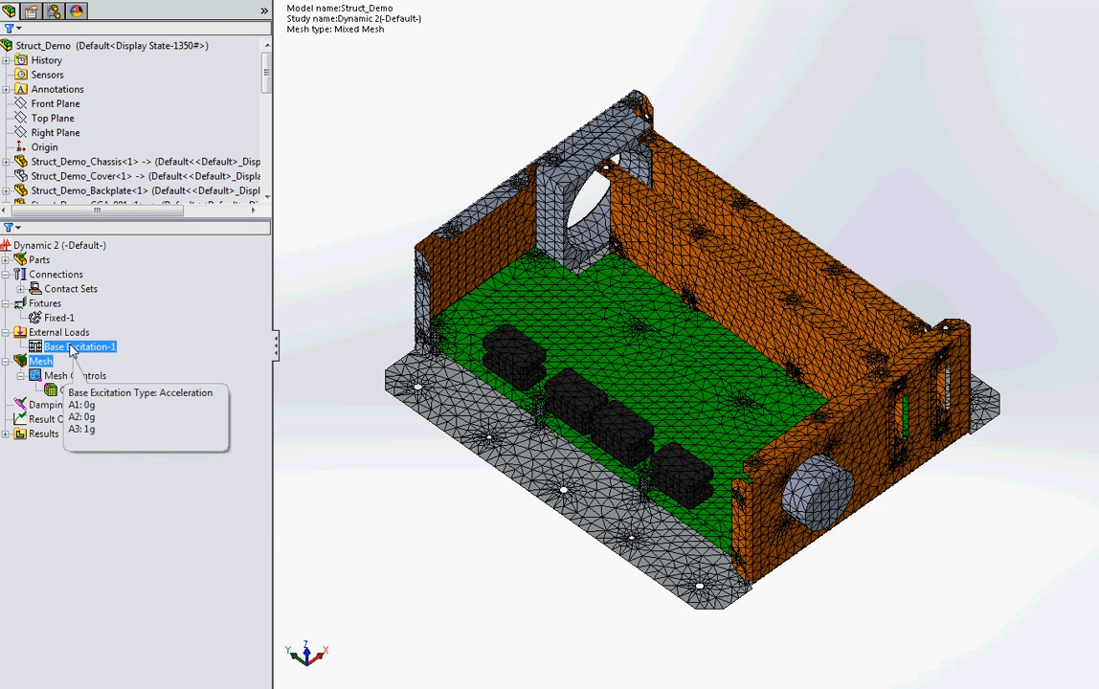
pyautogui.rightClick(76, 347)
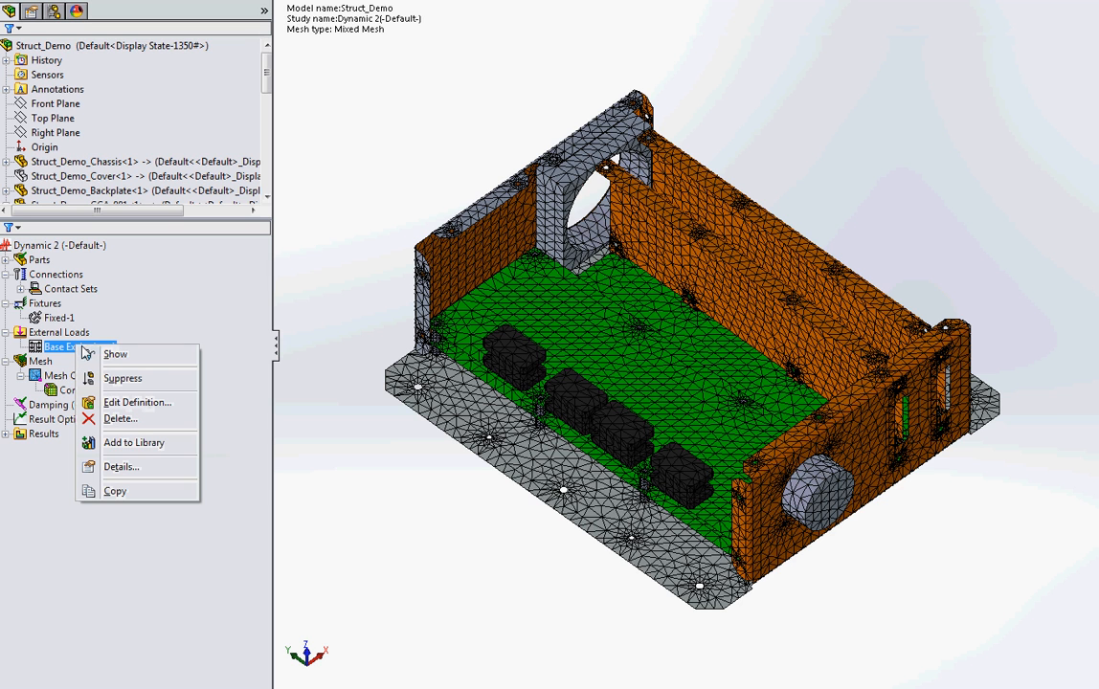
pyautogui.click(115, 403)
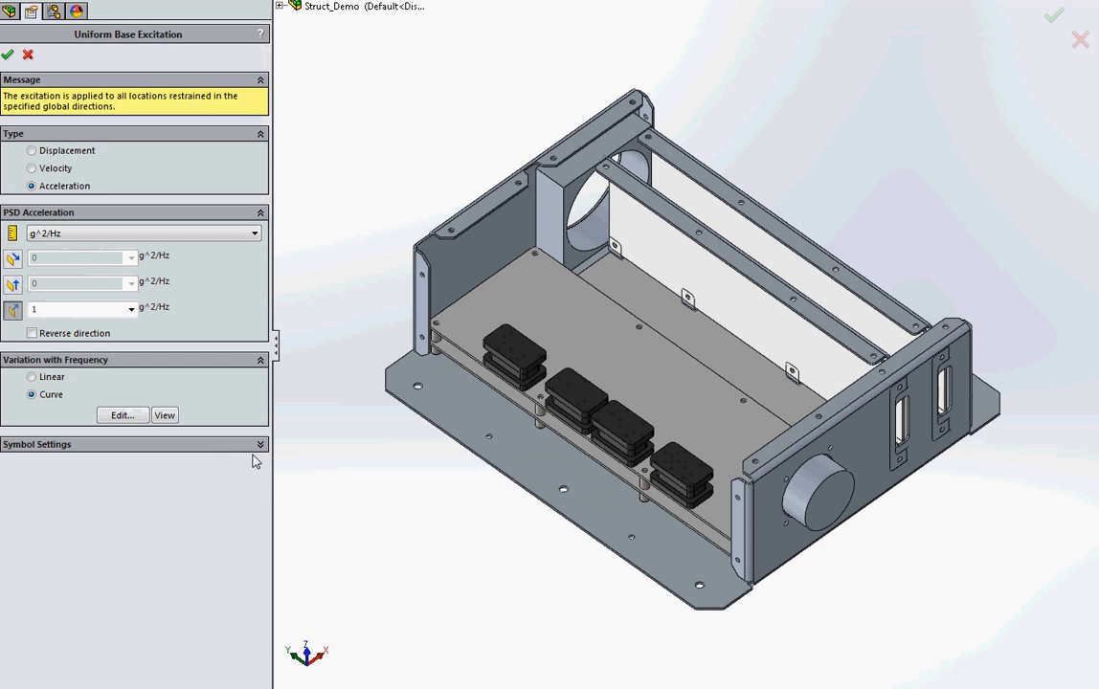
pyautogui.click(164, 415)
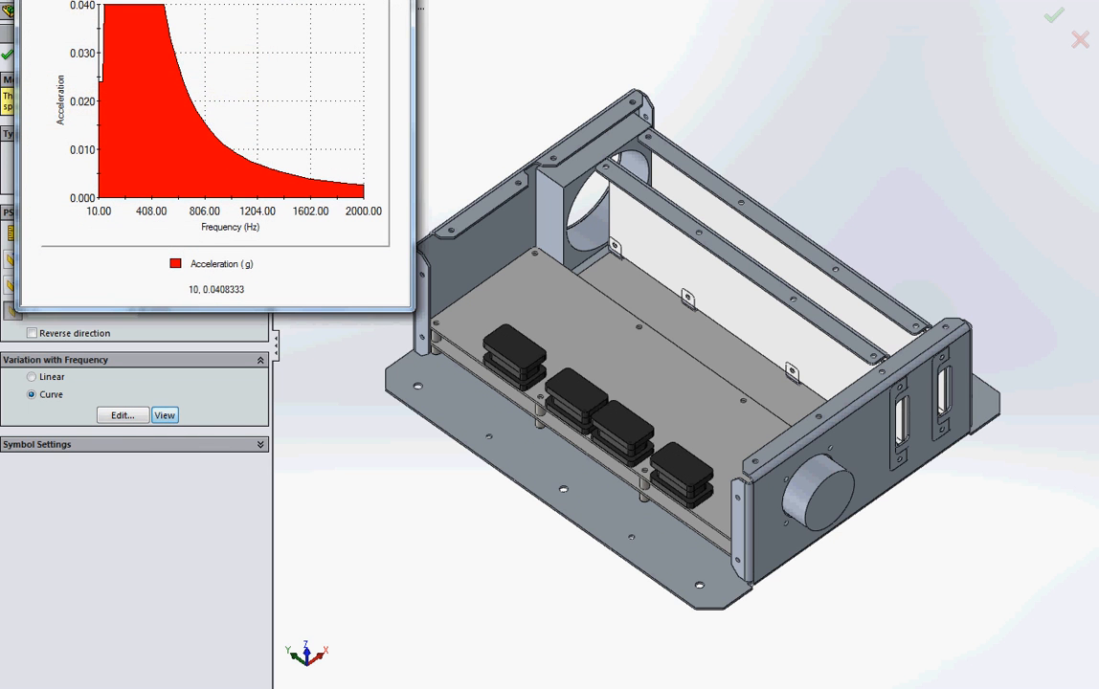
# Step: Make the frequency curve's X and Y axes logarithmic, examine the acceleration profile, and leave the base excitation definition without saving changes
pyautogui.doubleClick(76, 115)
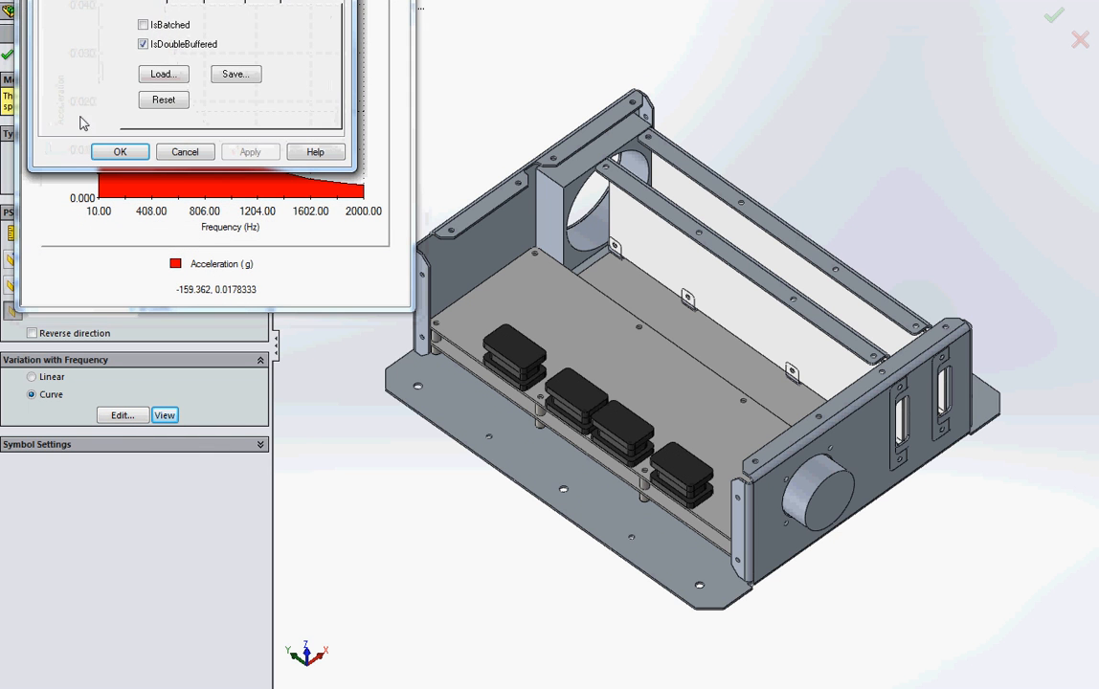
pyautogui.click(147, 0)
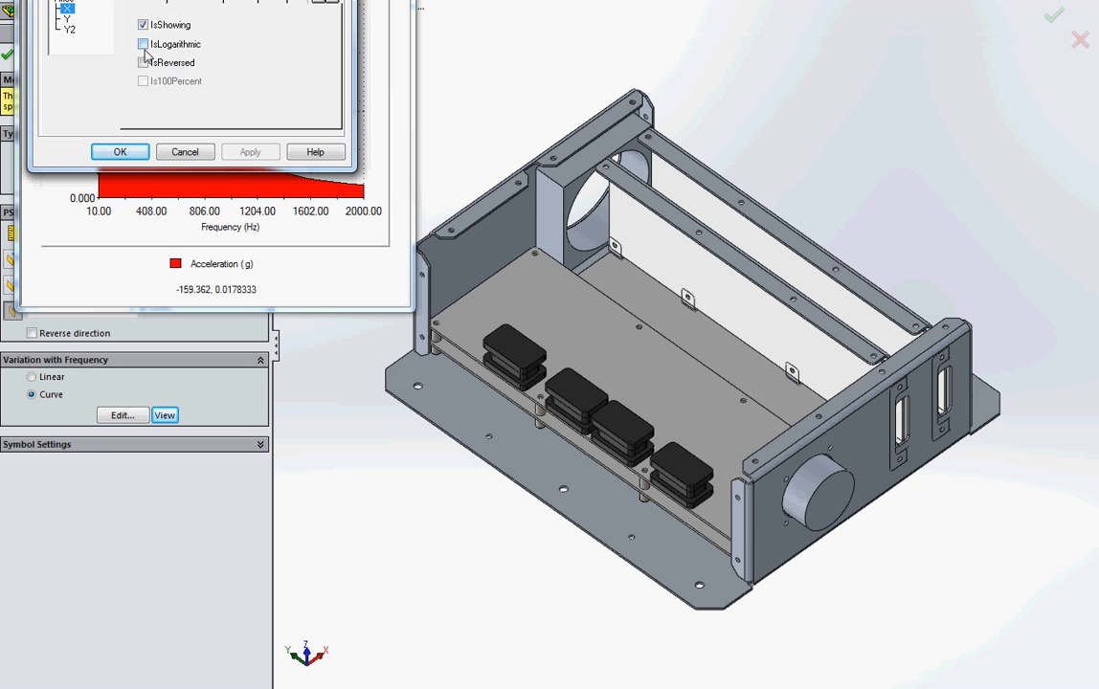
pyautogui.click(142, 44)
pyautogui.click(67, 18)
pyautogui.click(142, 44)
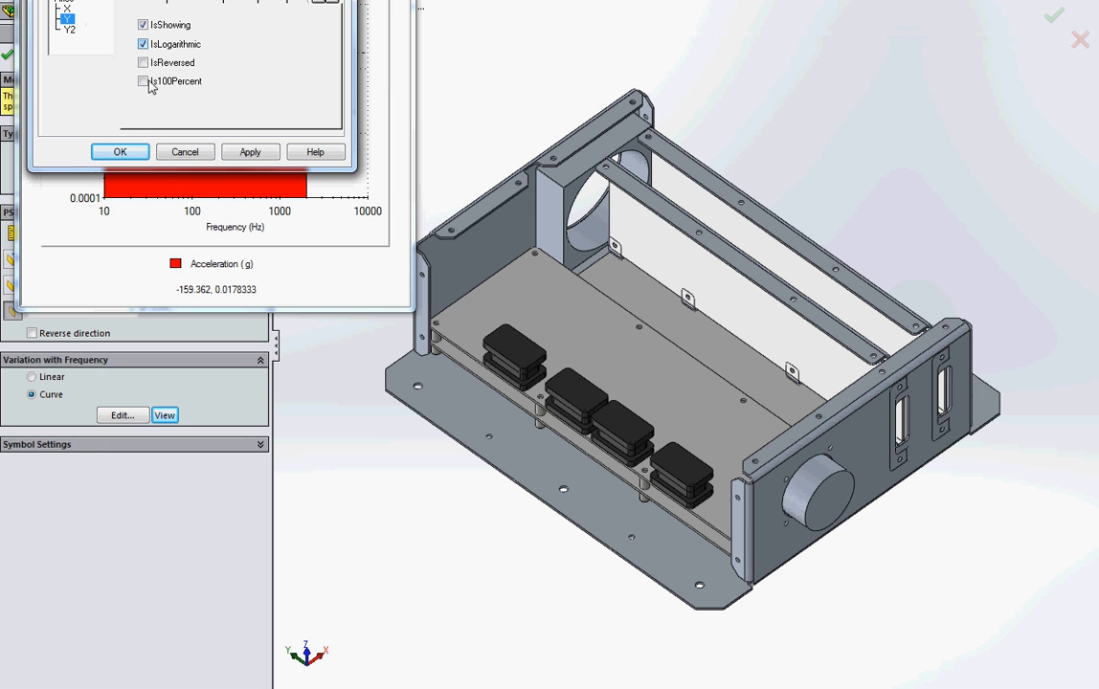
pyautogui.click(126, 150)
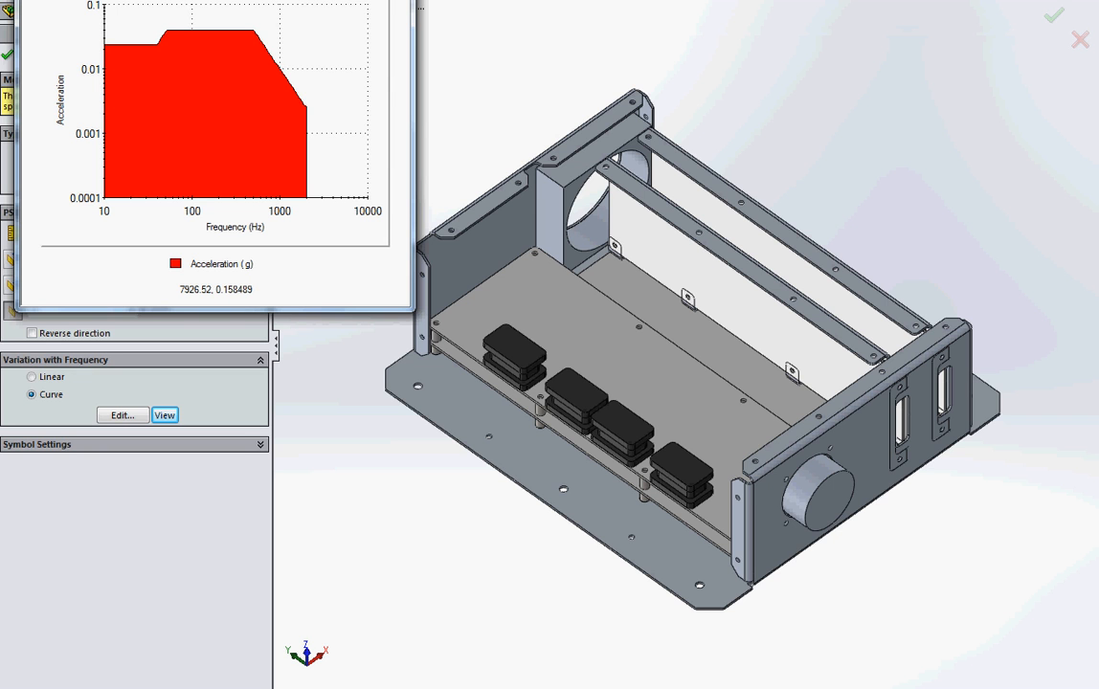
pyautogui.moveTo(313, 0); pyautogui.dragTo(359, 47)
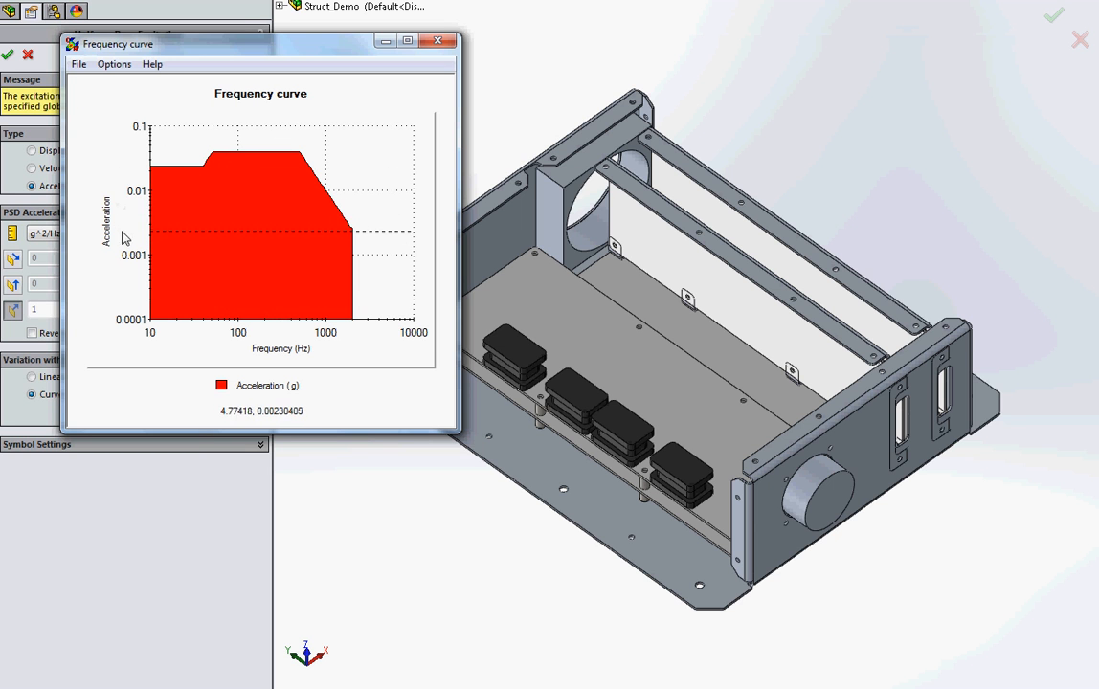
pyautogui.click(437, 43)
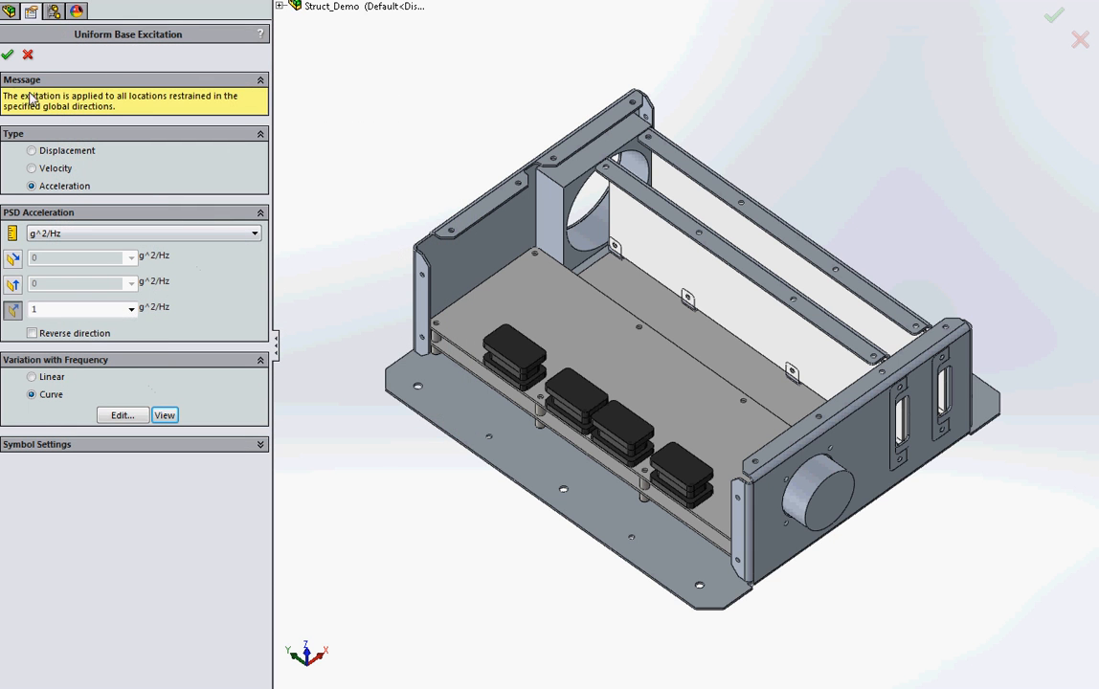
pyautogui.click(29, 57)
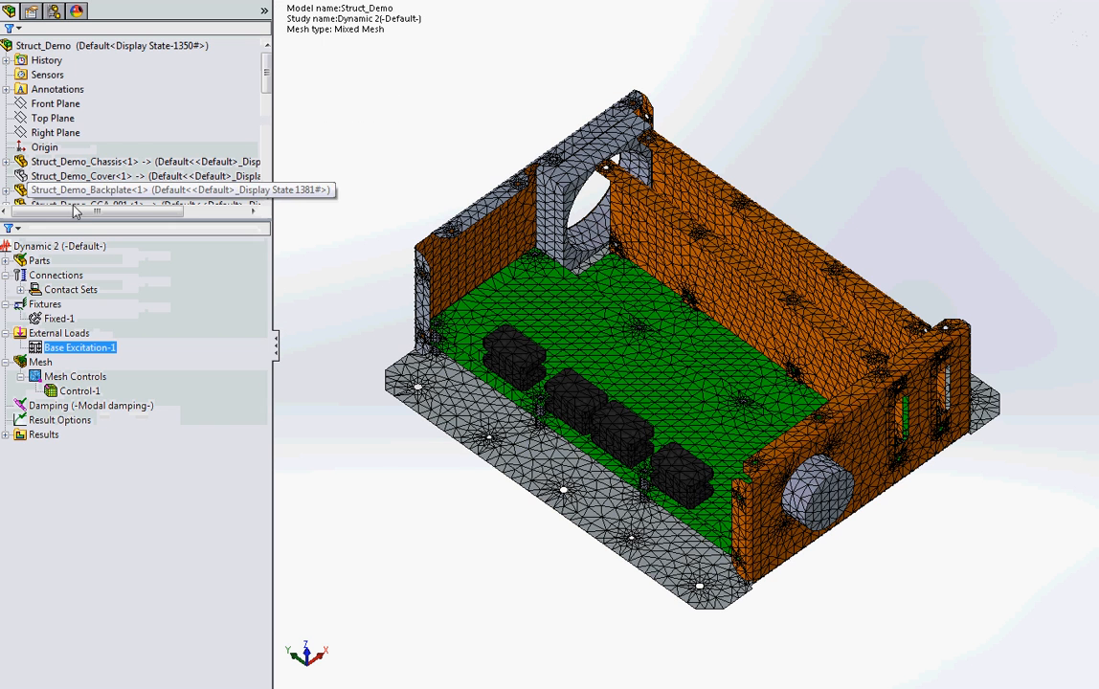
# Step: Show the Base Excitation-1 symbol to check the excitation direction, and hide it again
pyautogui.rightClick(72, 347)
pyautogui.click(113, 353)
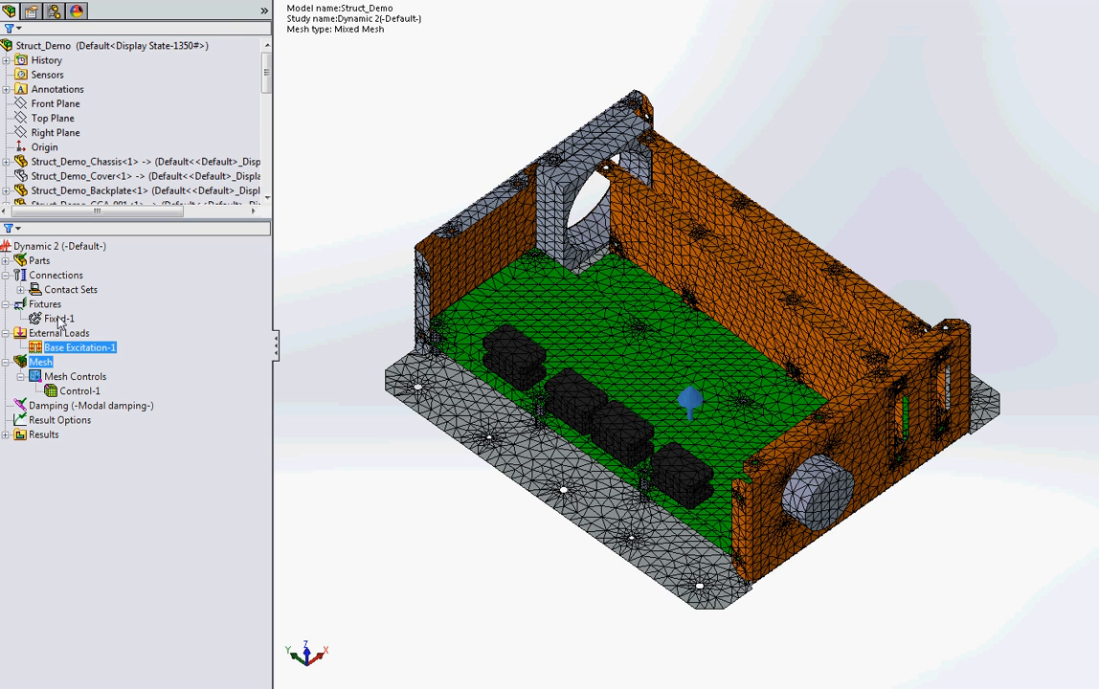
pyautogui.moveTo(60, 352)
pyautogui.rightClick(89, 349)
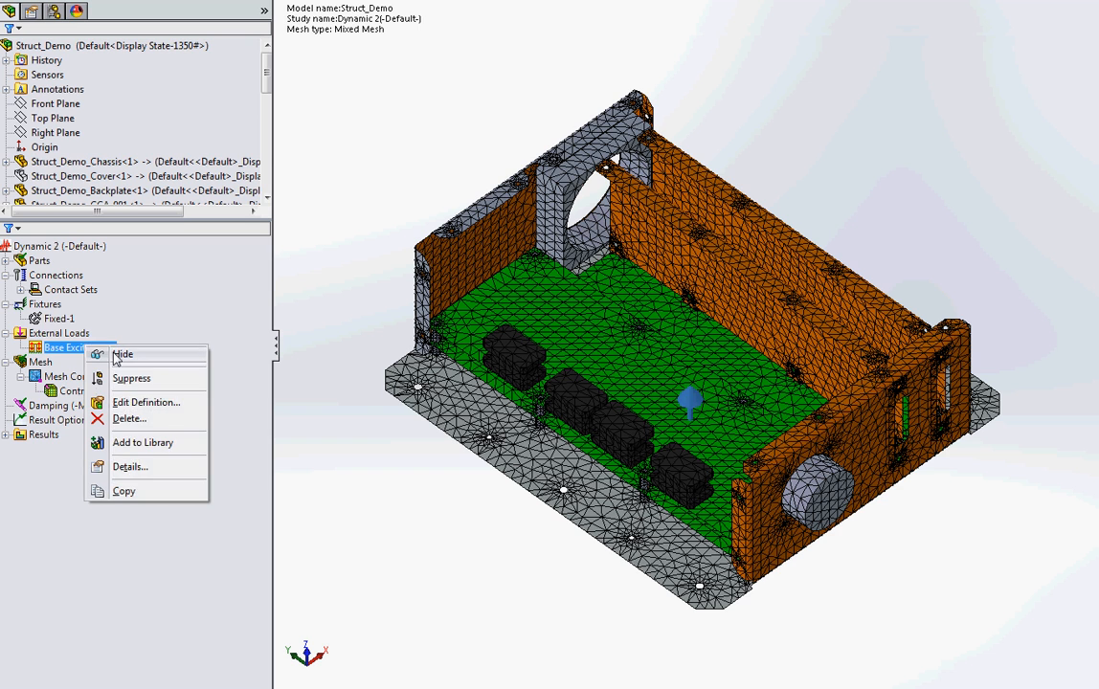
pyautogui.click(104, 355)
# Step: Show the Fixed-1 fixture symbols to check the restrained holes in the chassis flanges, and hide them again
pyautogui.rightClick(59, 319)
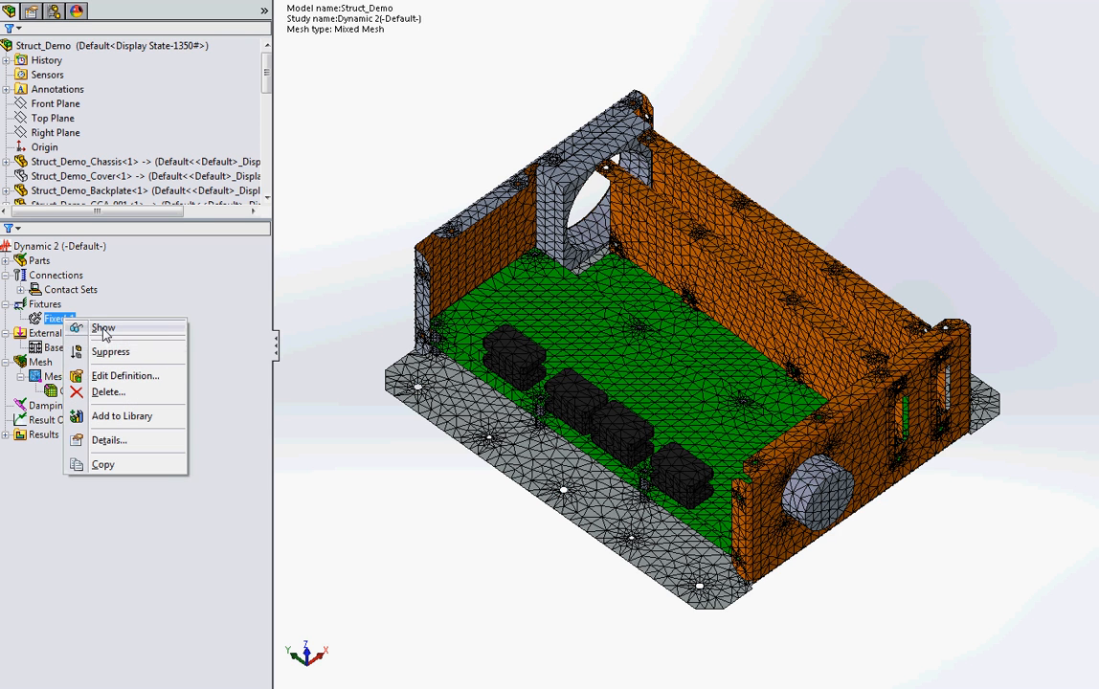
pyautogui.click(101, 328)
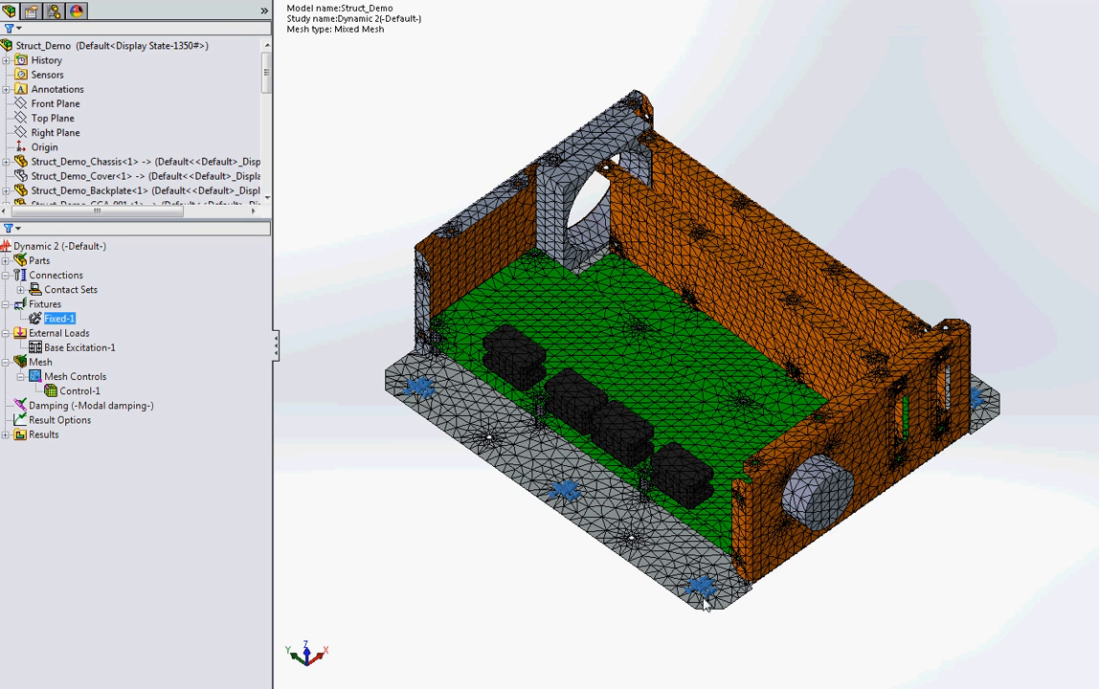
pyautogui.click(45, 303)
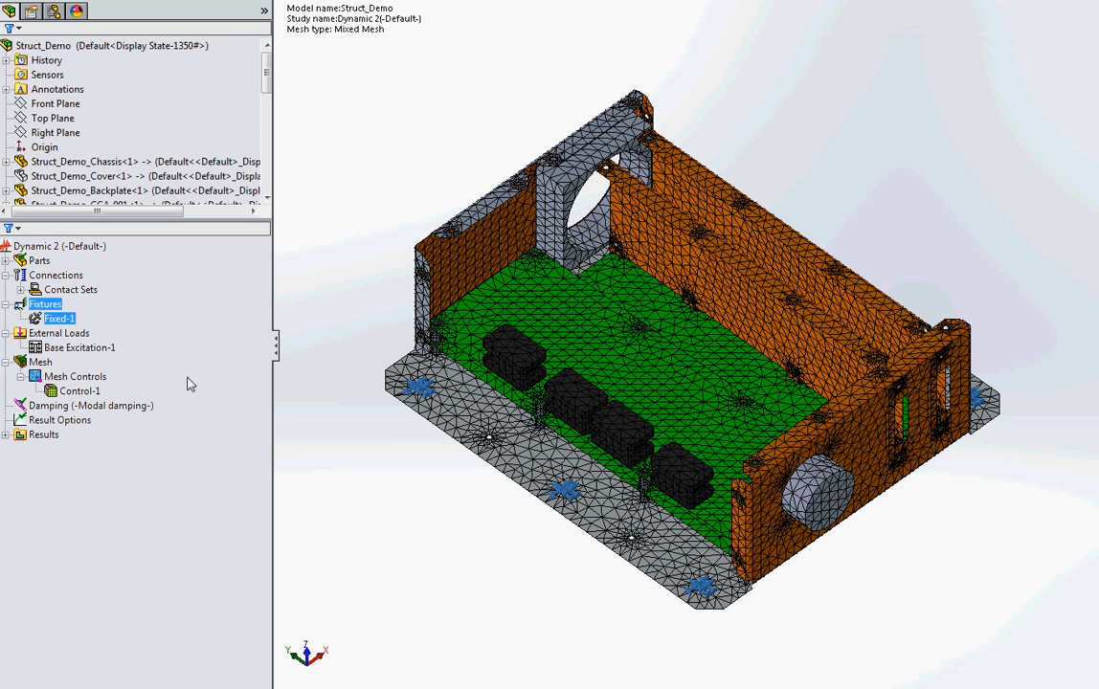
pyautogui.click(58, 319)
pyautogui.rightClick(58, 319)
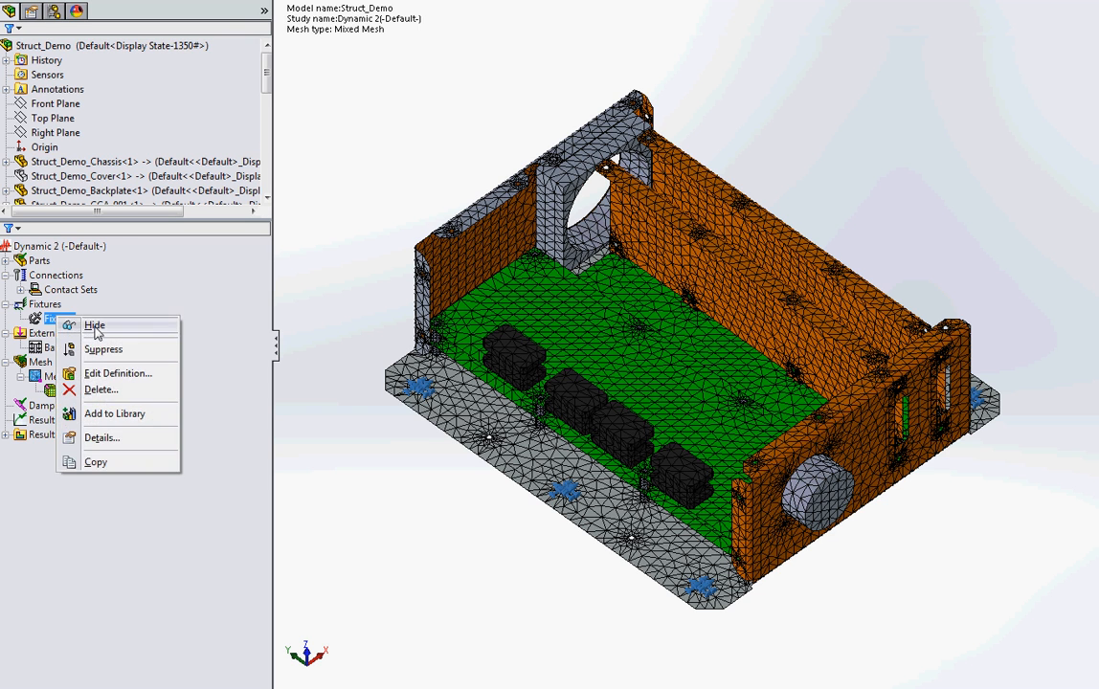
pyautogui.click(95, 327)
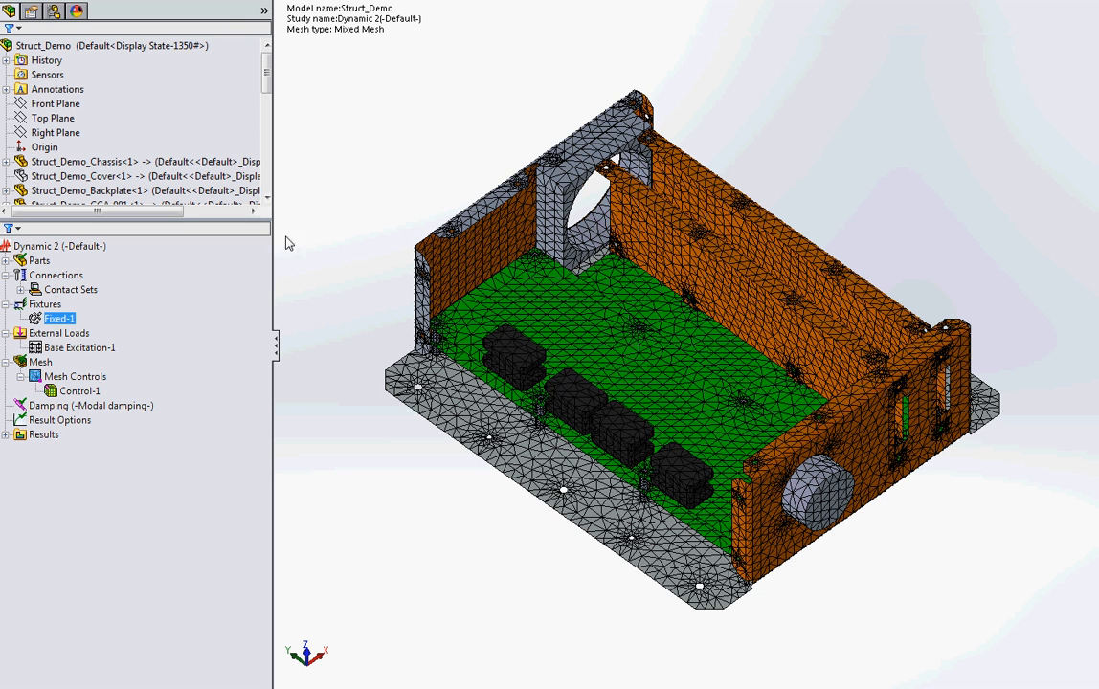
# Step: List the mass participation of the Dynamic 2 results in an enlarged window and examine the modes, frequencies and directional sums
pyautogui.click(6, 435)
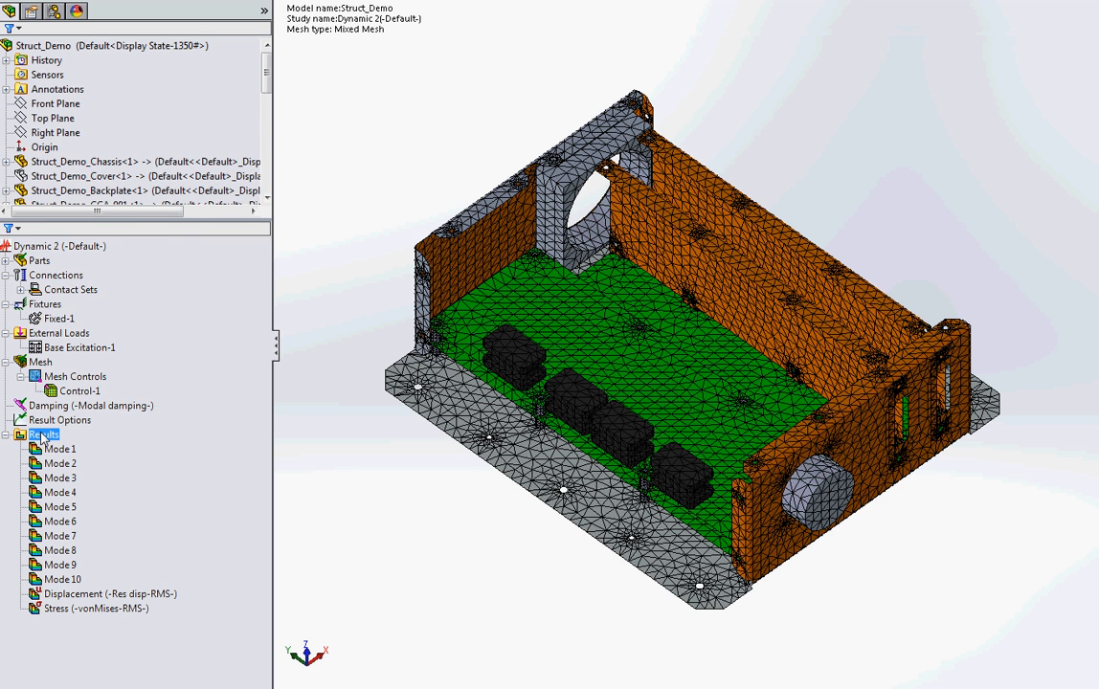
pyautogui.rightClick(41, 434)
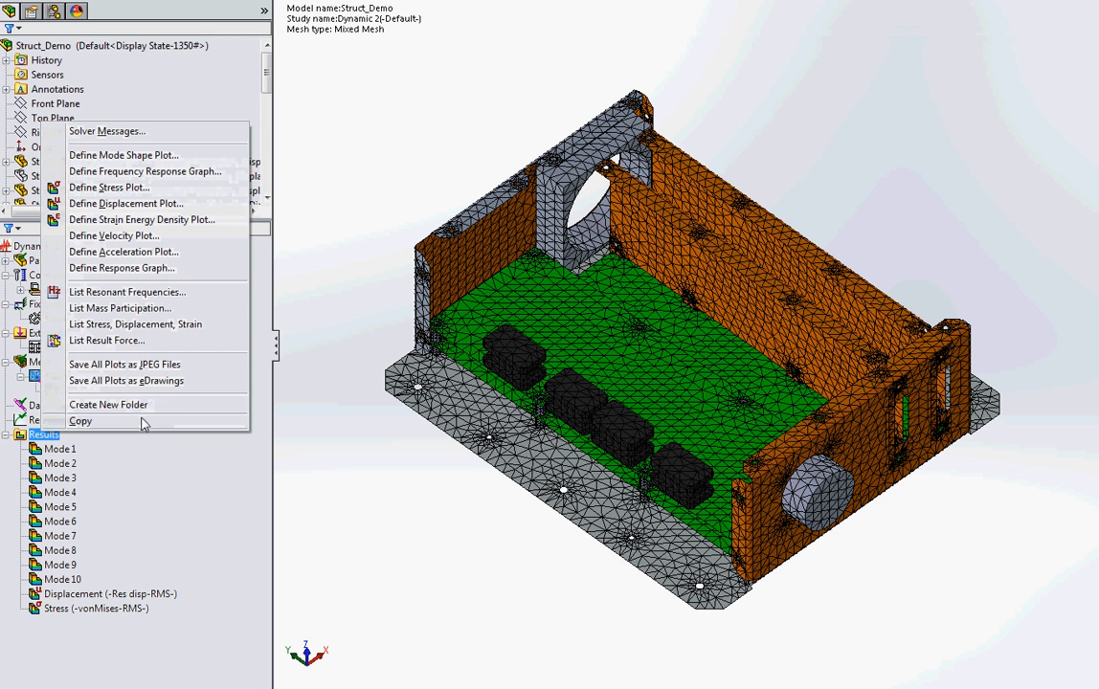
pyautogui.click(119, 309)
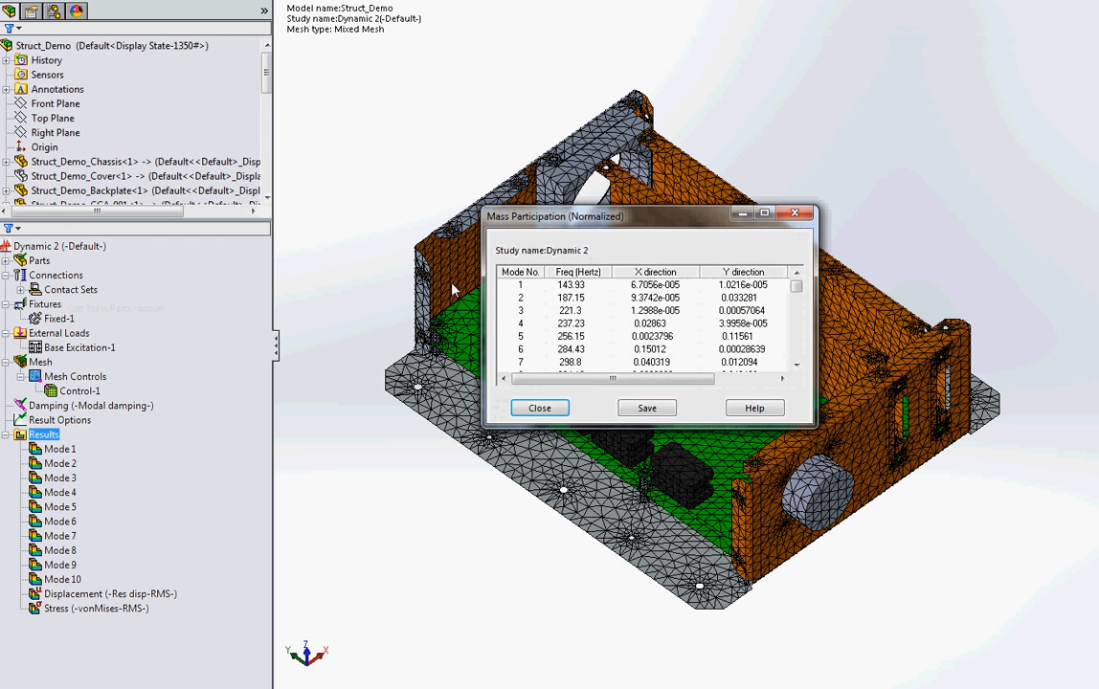
pyautogui.moveTo(593, 204); pyautogui.dragTo(594, 56)
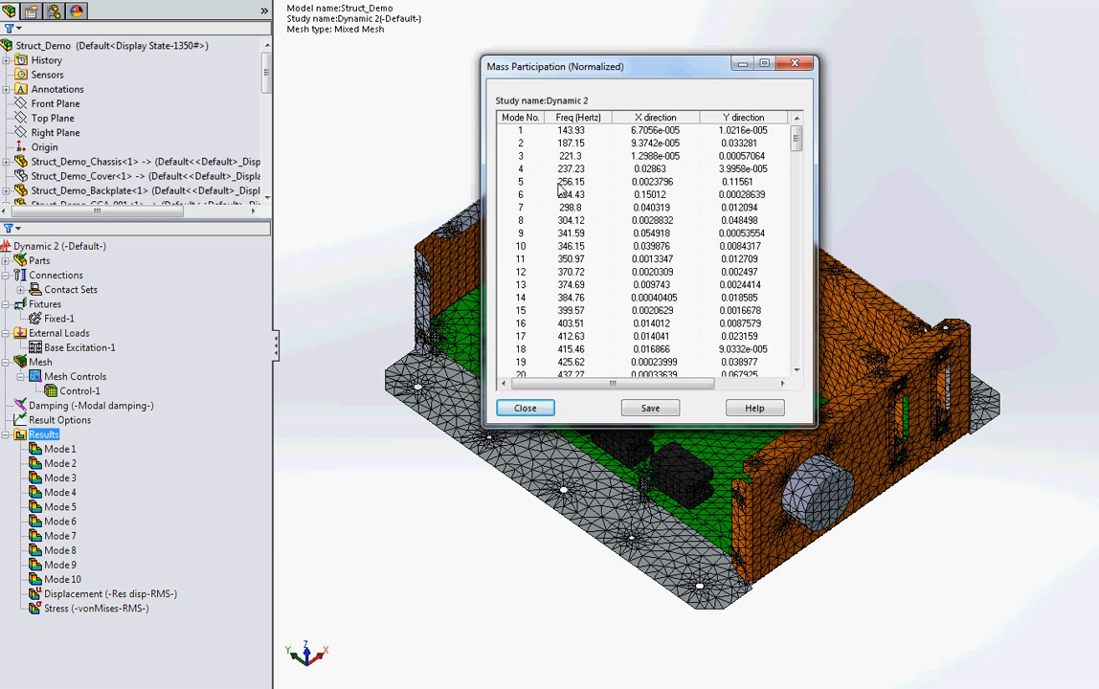
pyautogui.moveTo(487, 422); pyautogui.dragTo(355, 657)
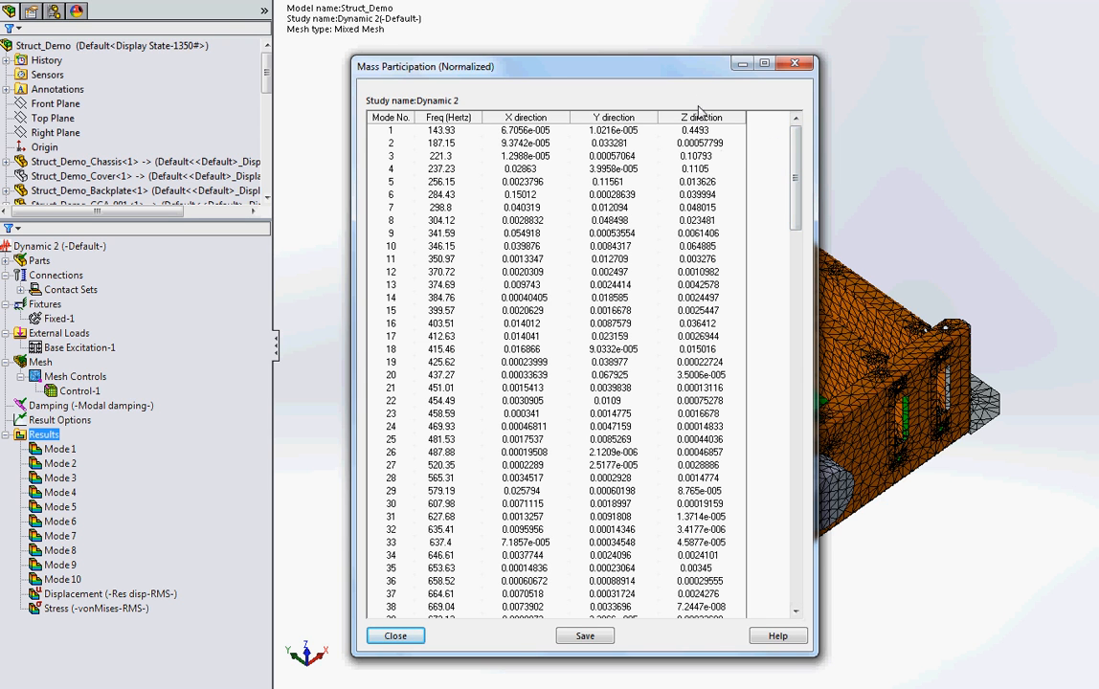
pyautogui.moveTo(800, 143); pyautogui.dragTo(809, 539)
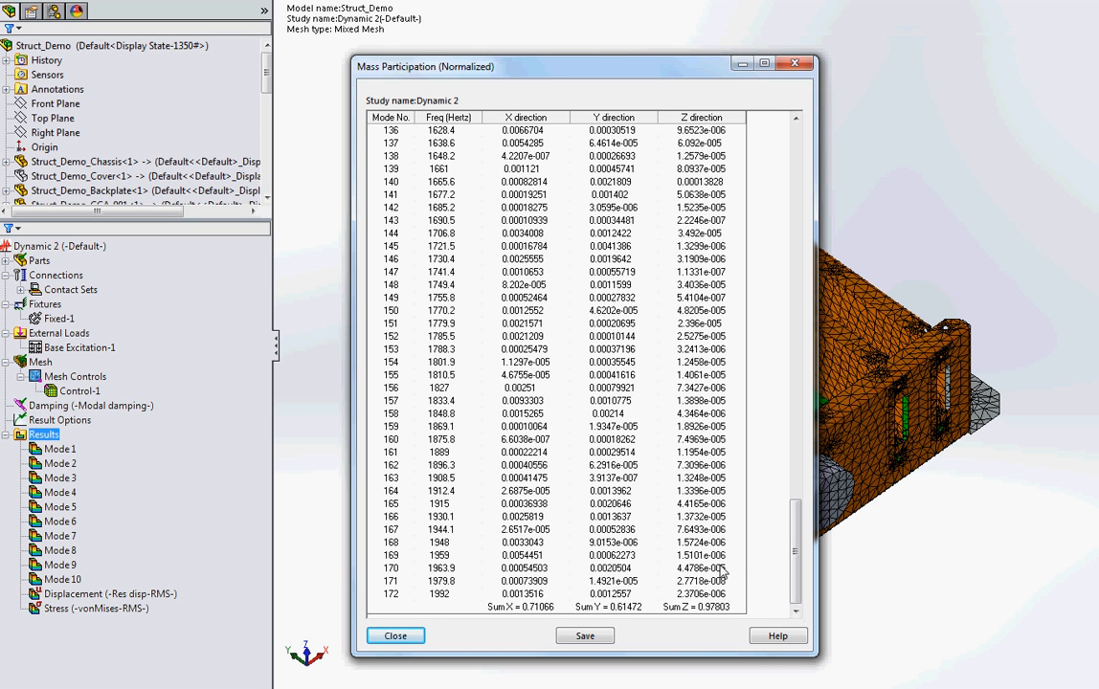
pyautogui.moveTo(793, 534); pyautogui.dragTo(844, 144)
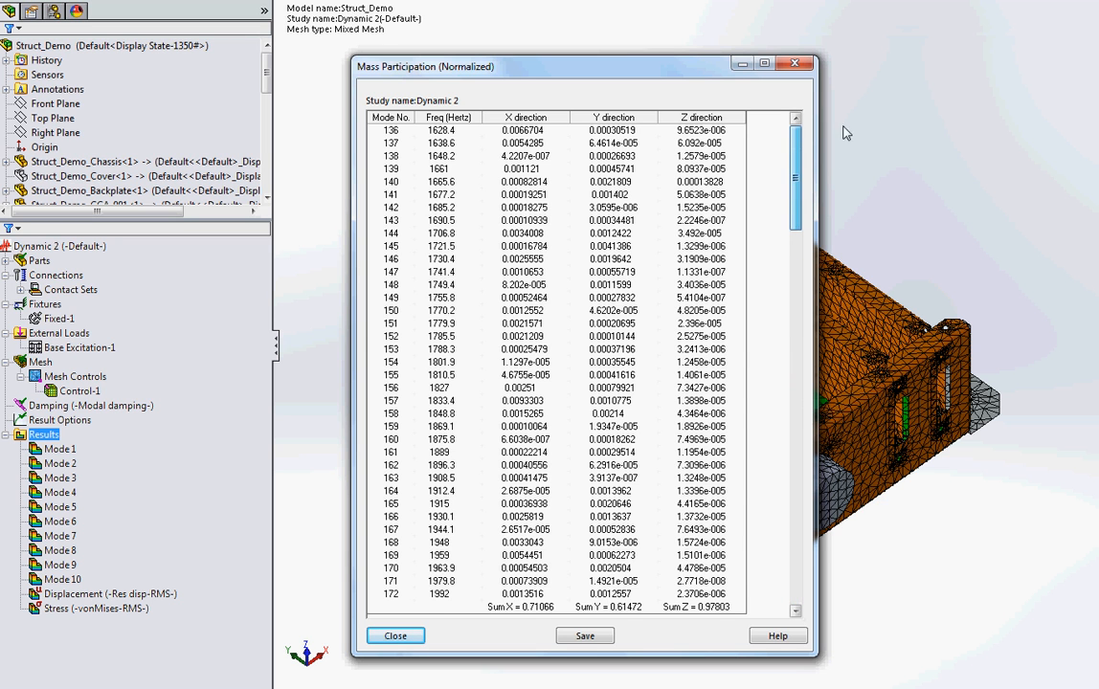
pyautogui.moveTo(796, 199); pyautogui.dragTo(794, 579)
pyautogui.moveTo(795, 578); pyautogui.dragTo(797, 203)
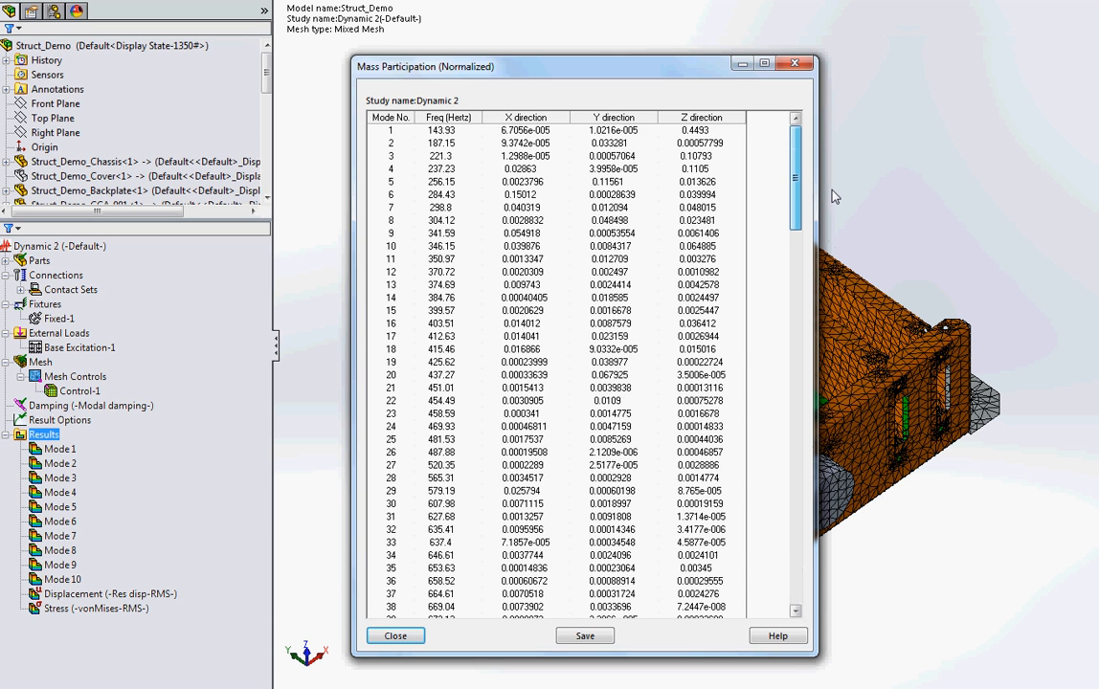
# Step: Examine the first and last modes, the directional sums and the Z-direction participation of modes 1, 3 and 4, and close the list
pyautogui.click(447, 132)
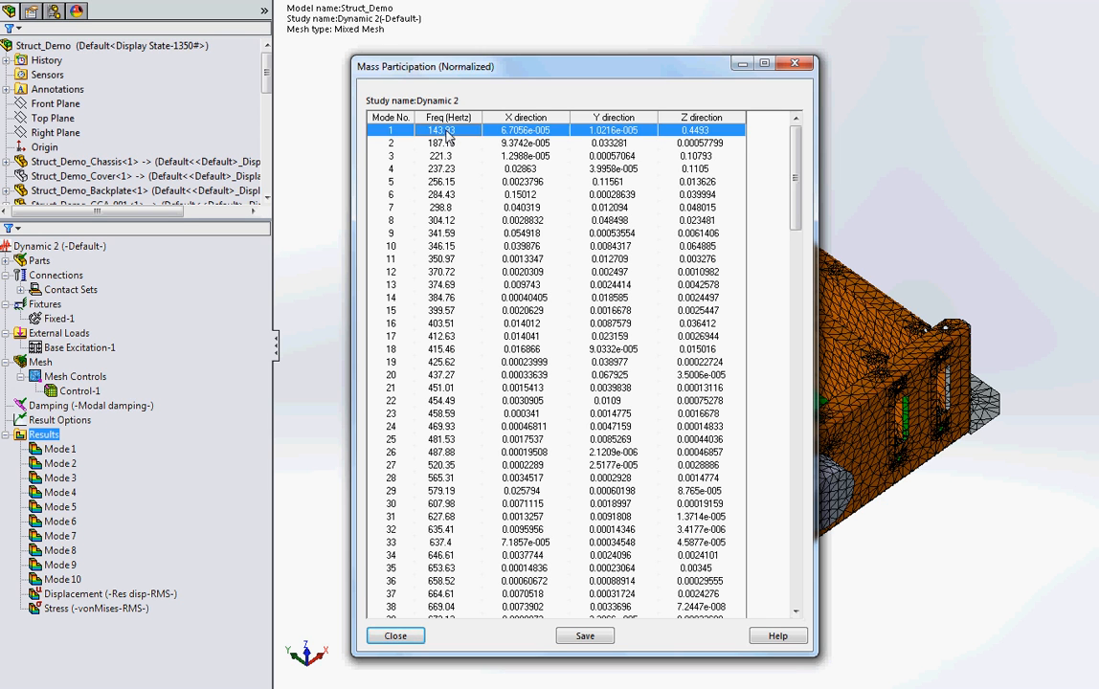
pyautogui.moveTo(795, 165); pyautogui.dragTo(794, 560)
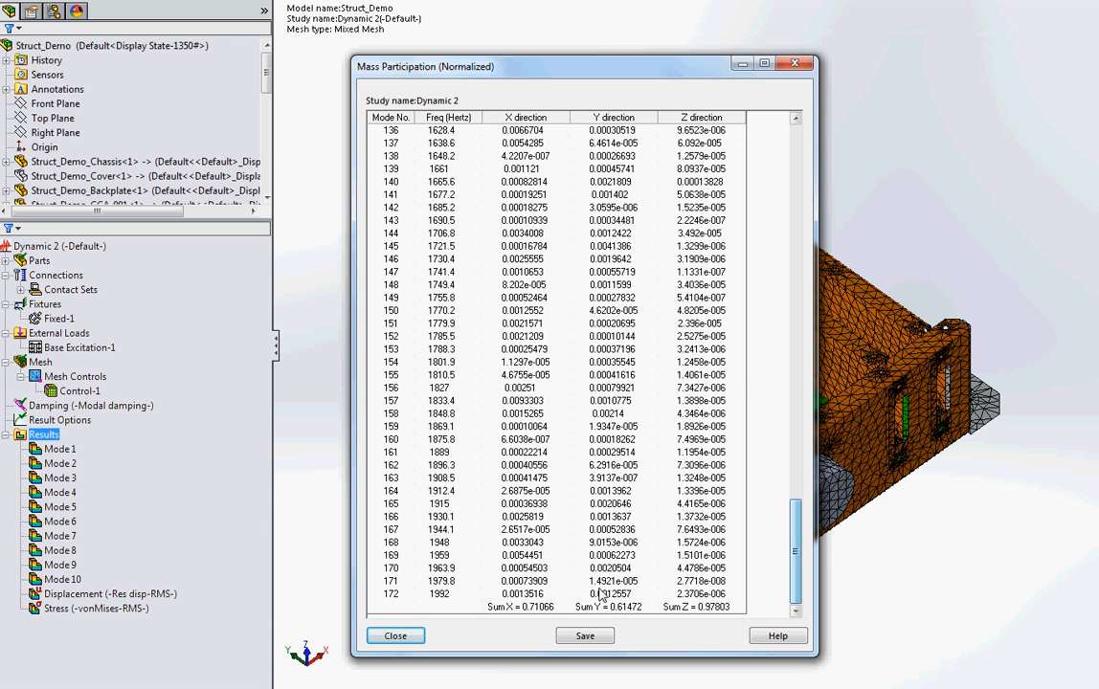
pyautogui.click(448, 600)
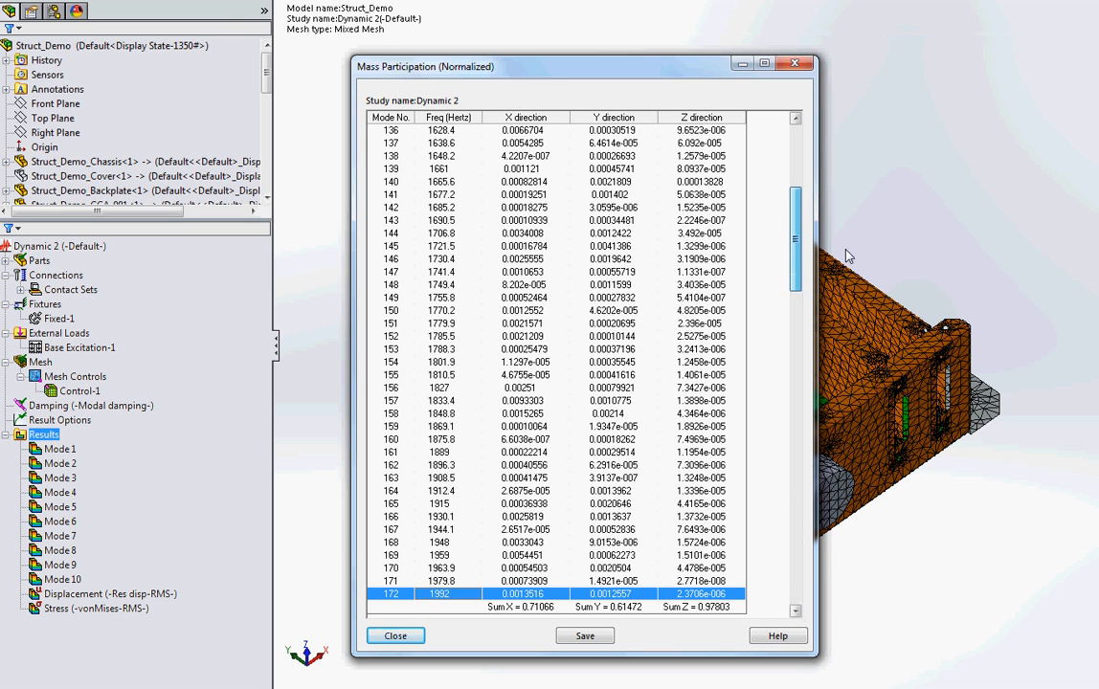
pyautogui.moveTo(796, 550); pyautogui.dragTo(766, 141)
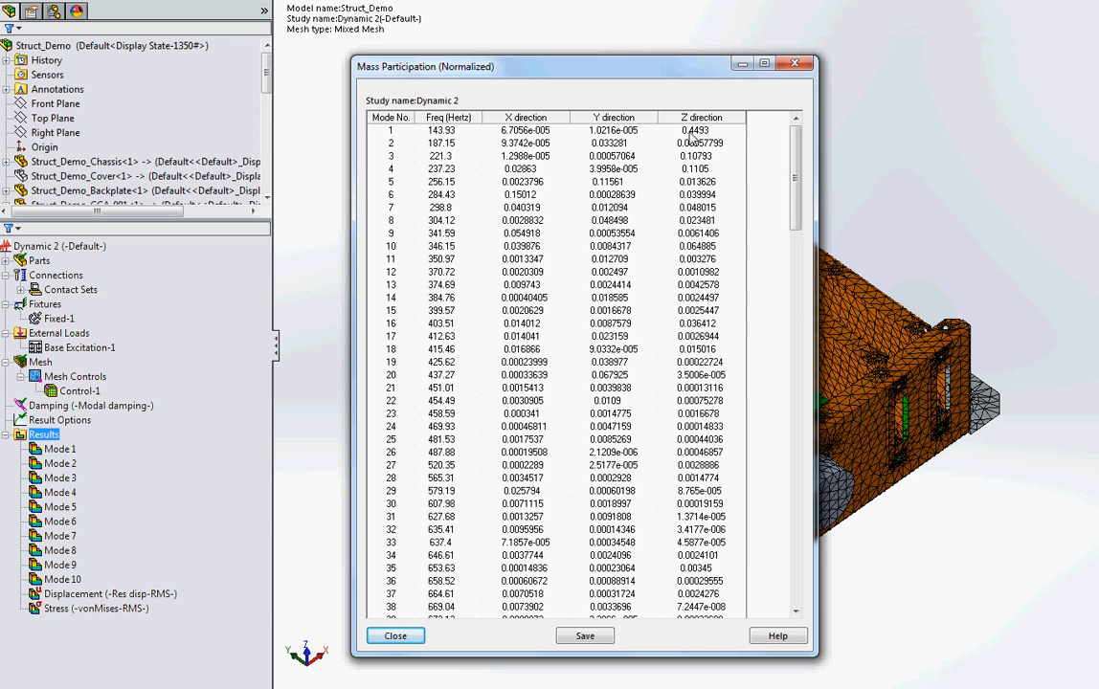
pyautogui.click(692, 132)
pyautogui.click(709, 158)
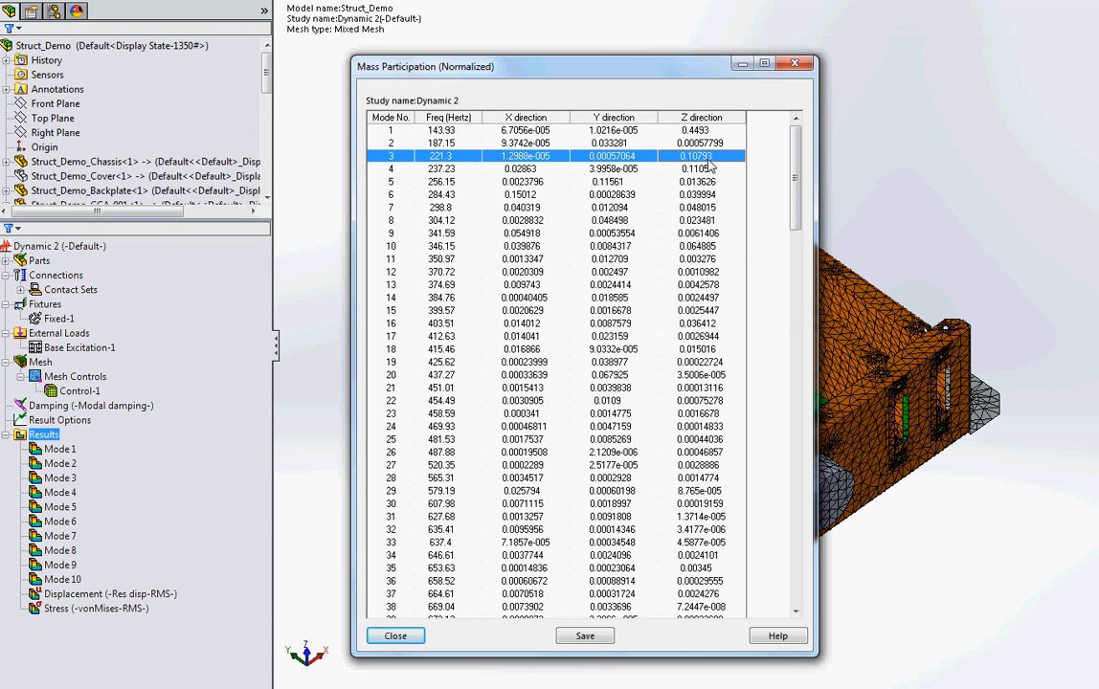
pyautogui.click(706, 170)
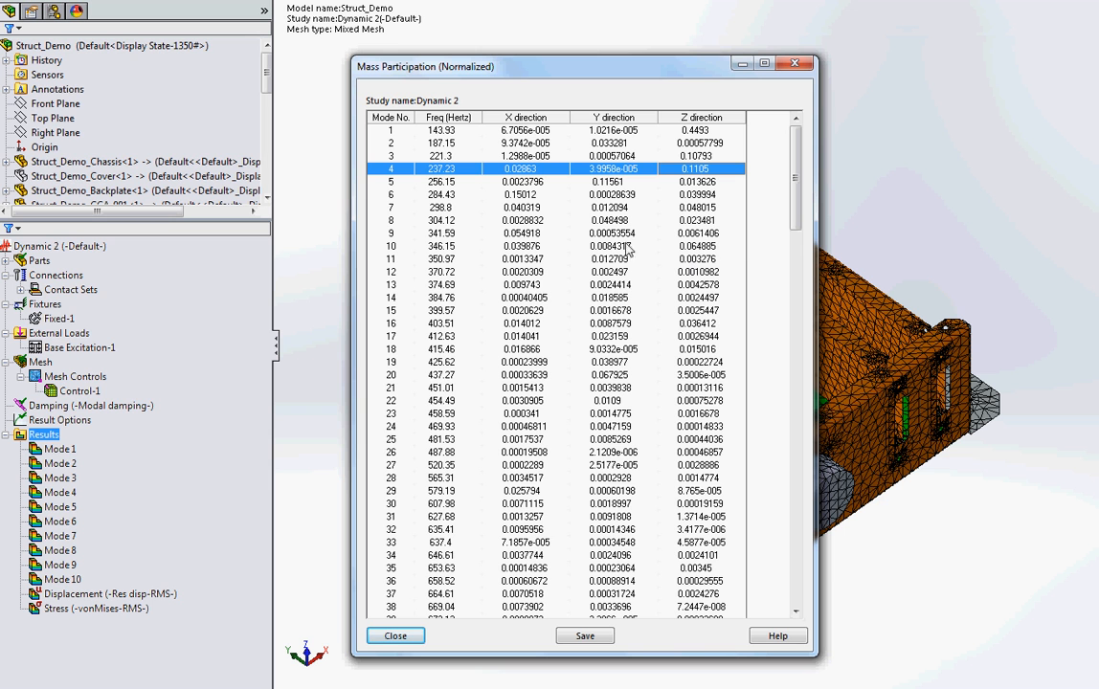
pyautogui.click(407, 638)
# Step: Show the Mode 1 shape plot of the Dynamic 2 study, play its animation, and close the animation
pyautogui.click(80, 452)
pyautogui.rightClick(72, 451)
pyautogui.click(114, 463)
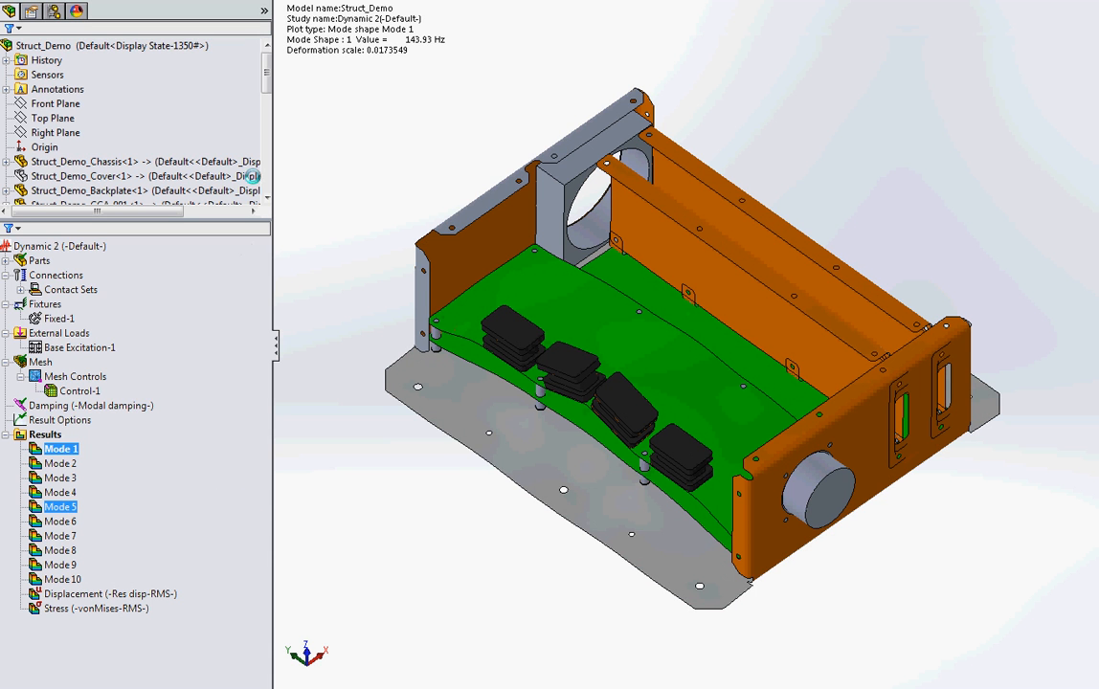
pyautogui.rightClick(84, 448)
pyautogui.click(116, 497)
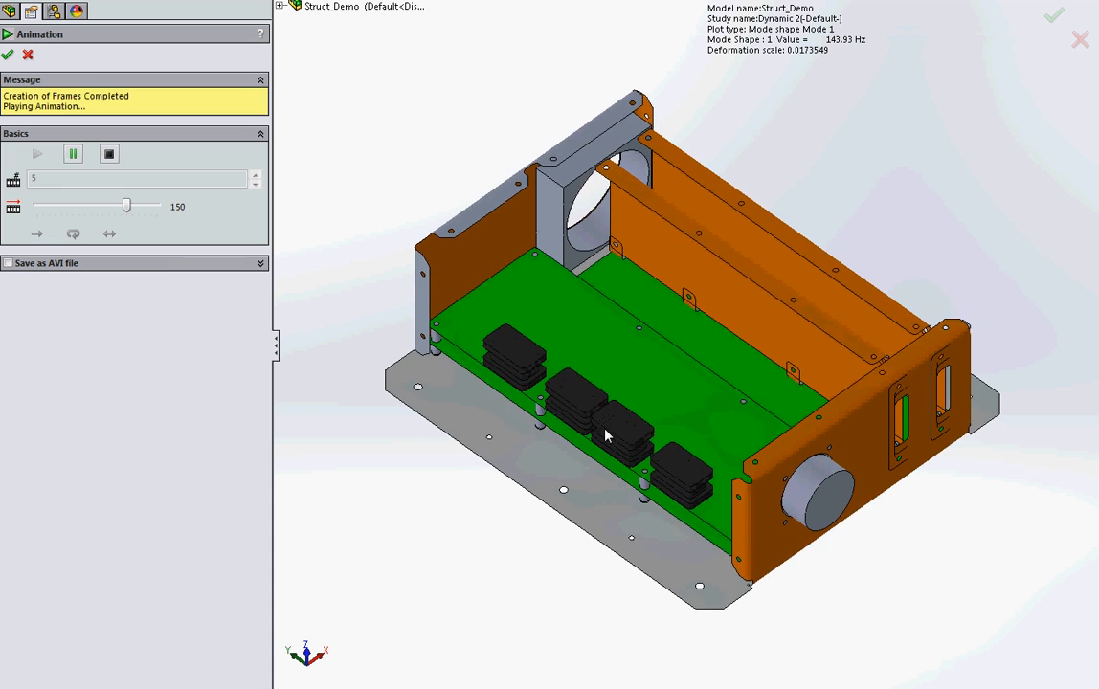
pyautogui.click(8, 56)
# Step: Show the Mode 3 shape plot, animate it to examine the board's deformation, and close the animation
pyautogui.rightClick(76, 482)
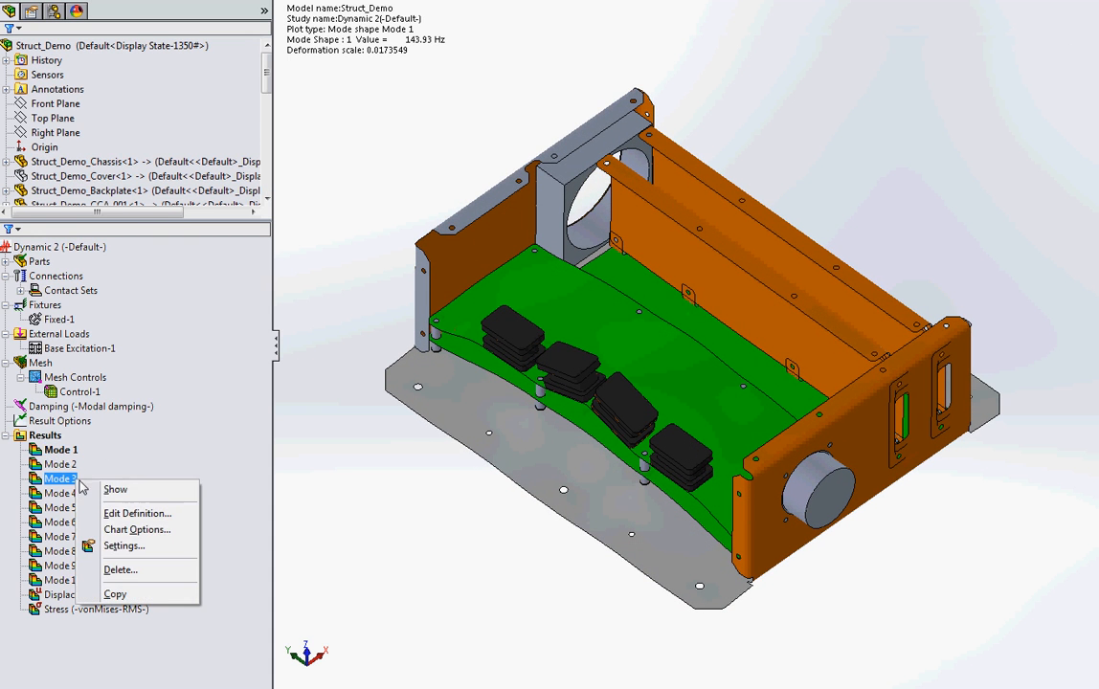
pyautogui.click(110, 489)
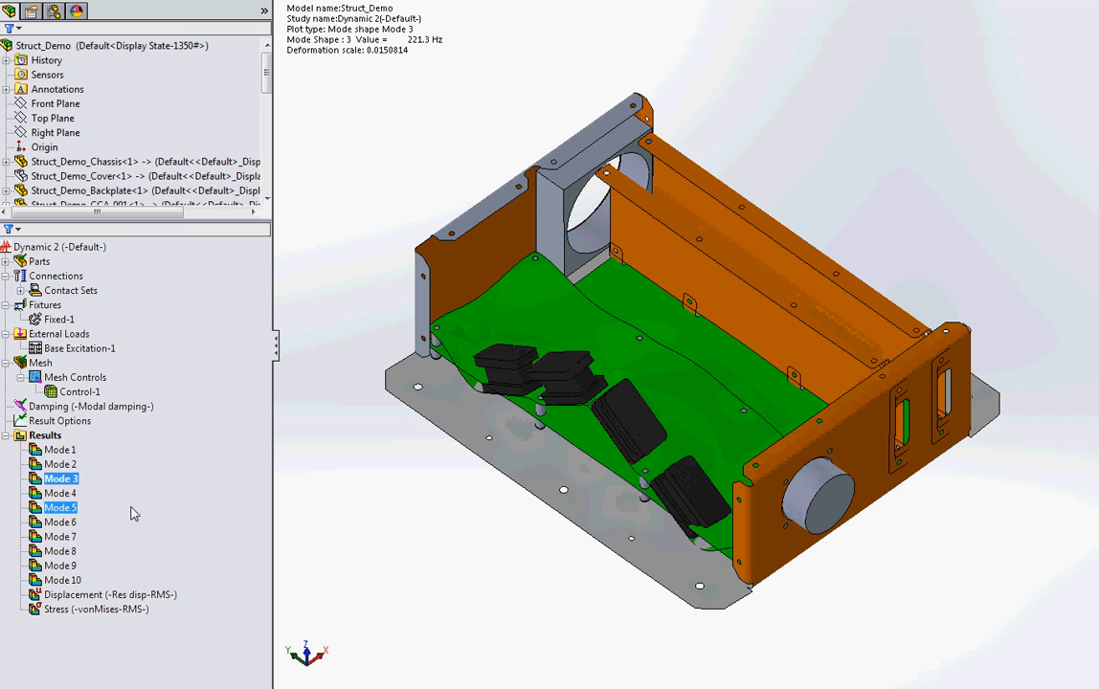
pyautogui.rightClick(69, 479)
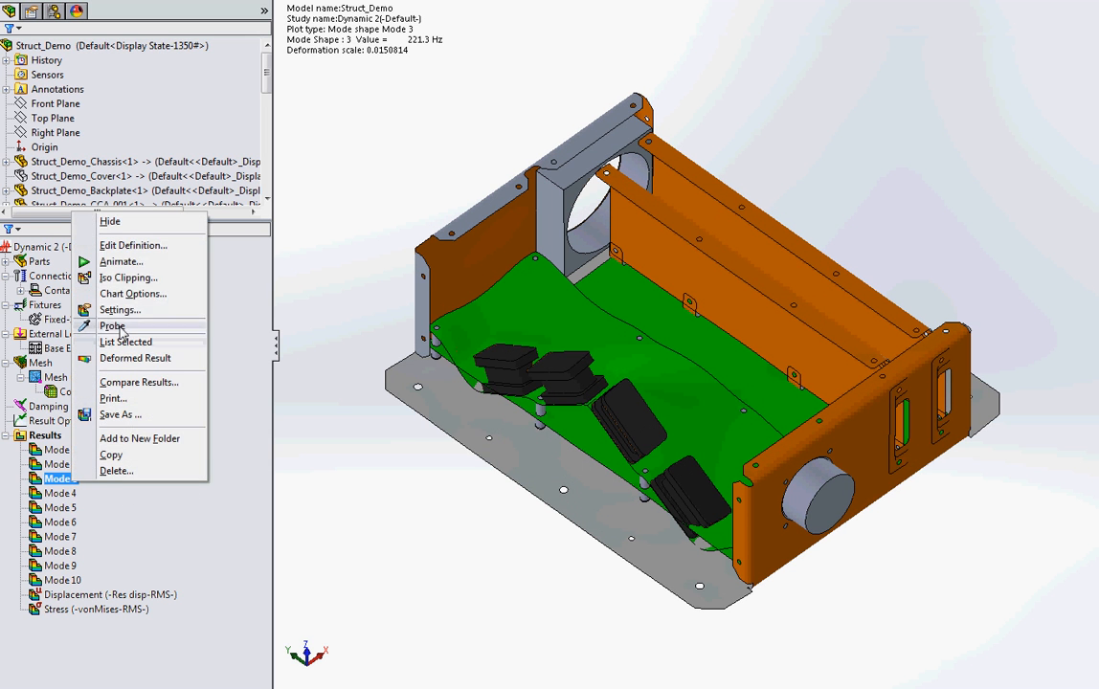
pyautogui.click(121, 262)
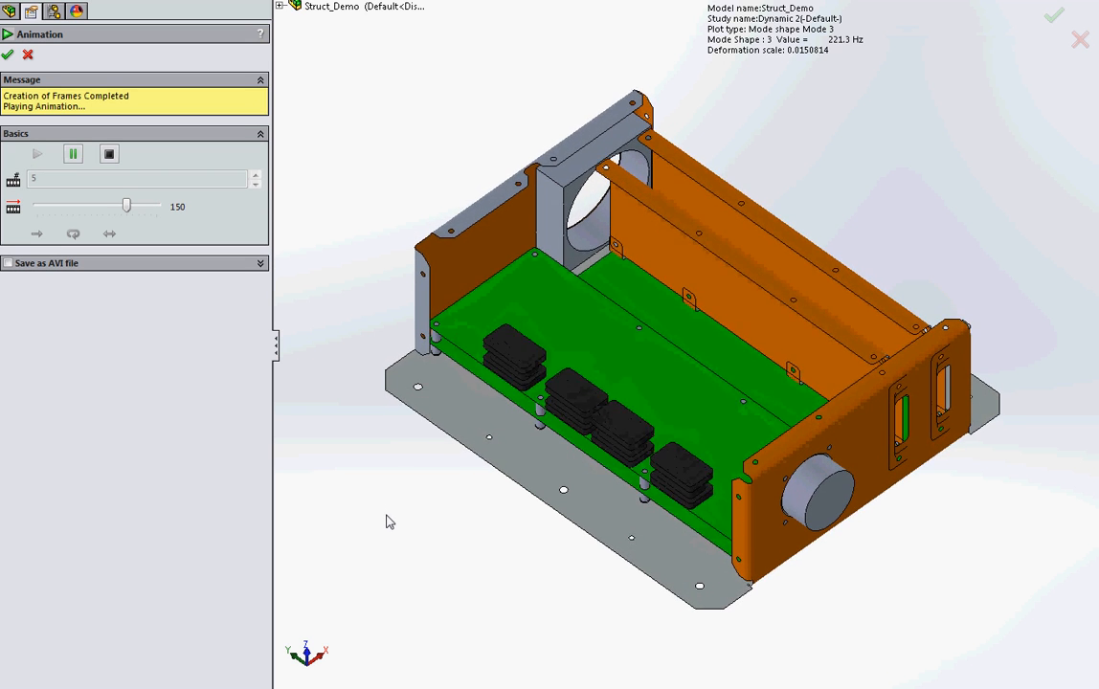
pyautogui.click(8, 55)
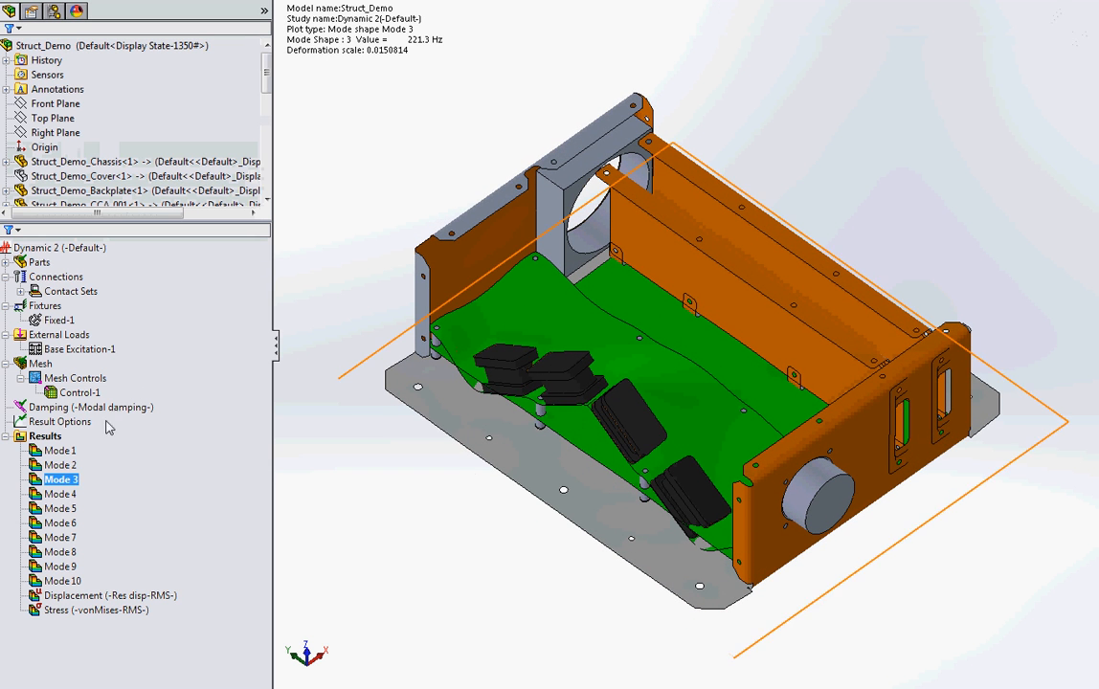
# Step: Show the Mode 4 shape plot, animate it to examine the chassis and board motion, and close the animation
pyautogui.rightClick(71, 494)
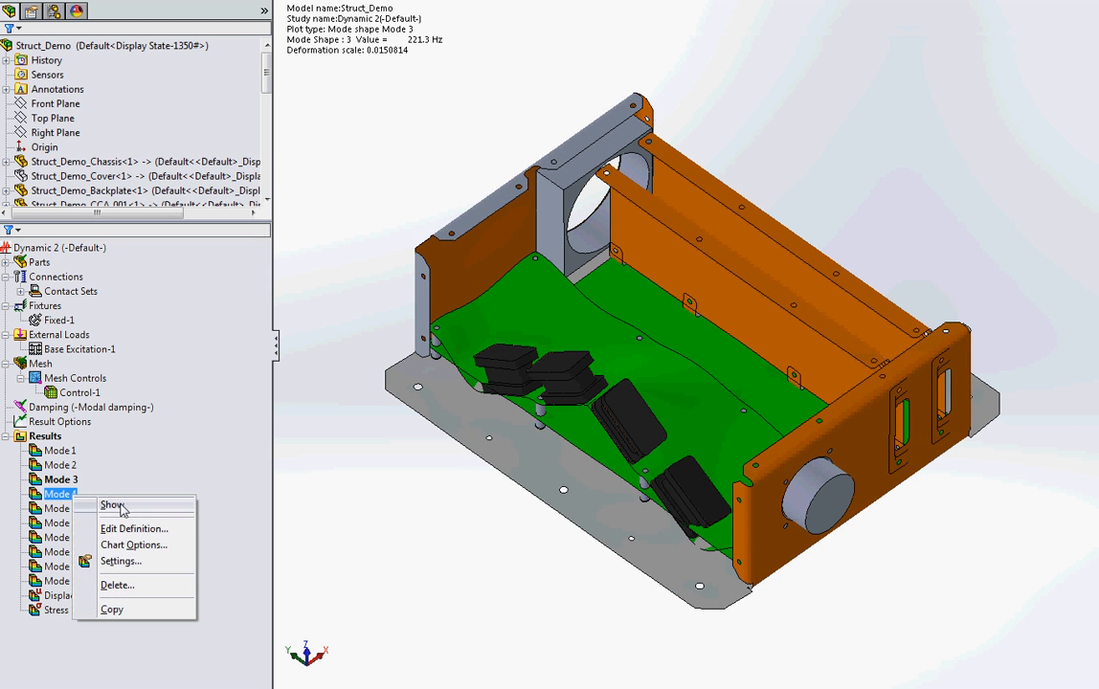
pyautogui.click(121, 510)
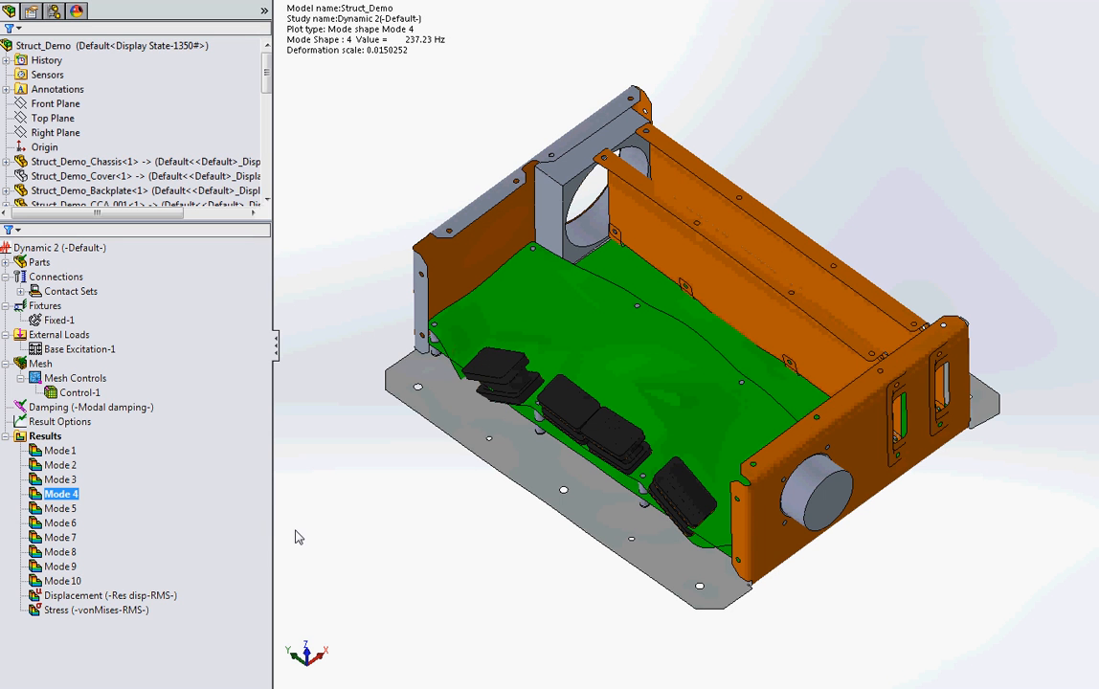
pyautogui.rightClick(60, 492)
pyautogui.click(110, 269)
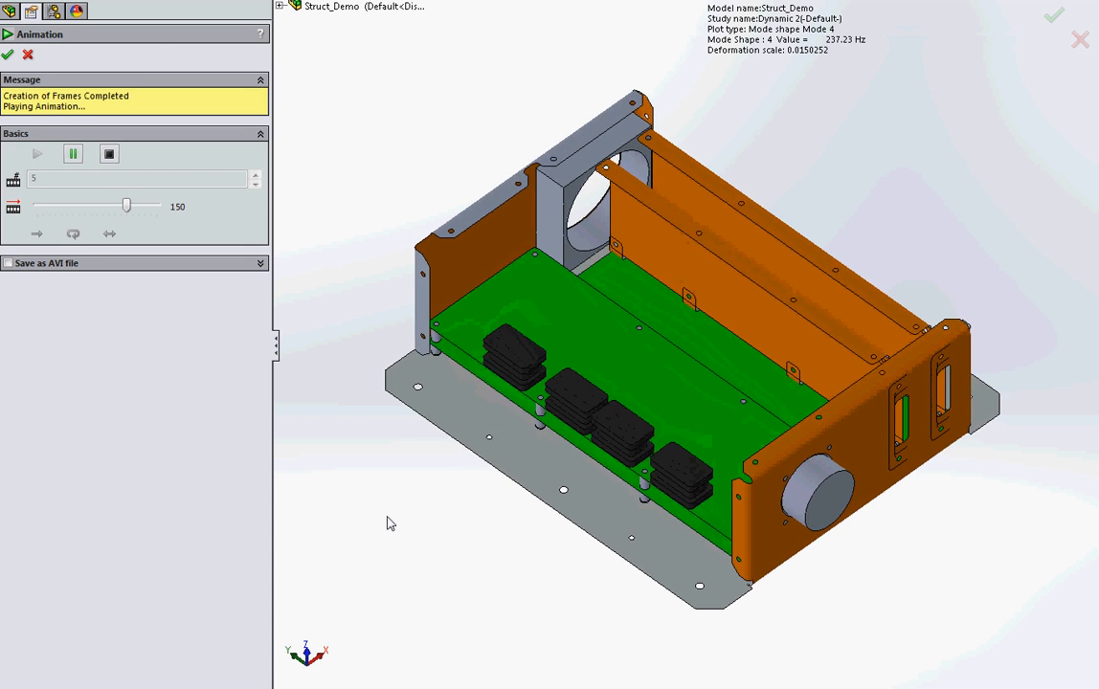
pyautogui.click(8, 56)
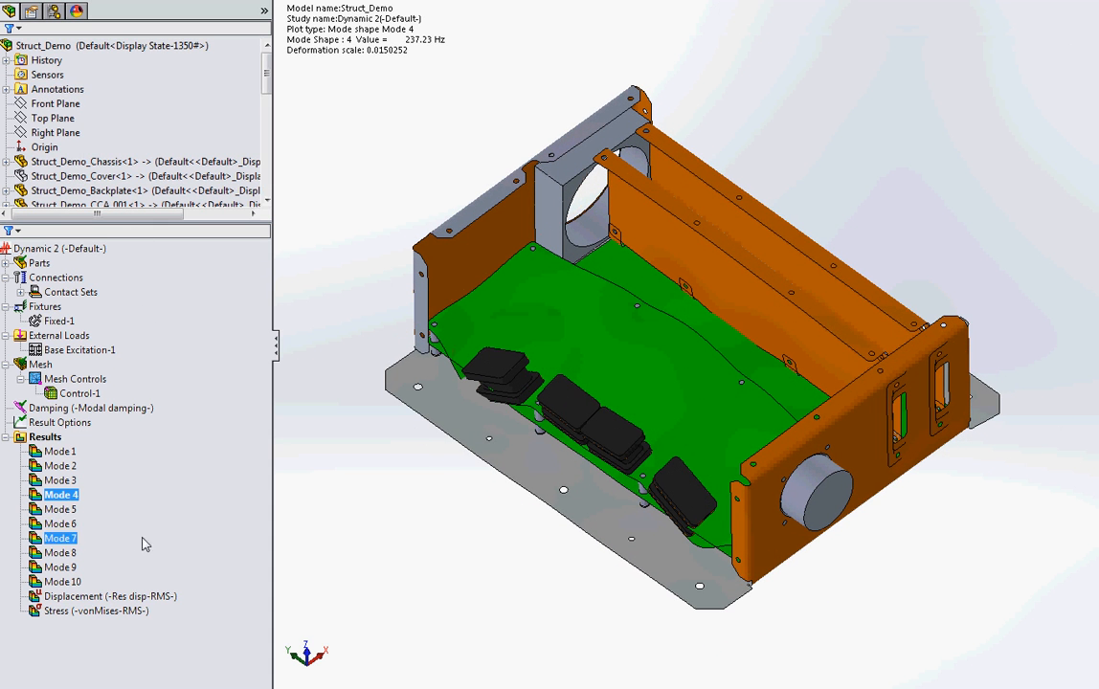
# Step: Show the RMS resultant displacement plot, compare it with the Mode 1 shape, and return to the displacement plot
pyautogui.rightClick(122, 596)
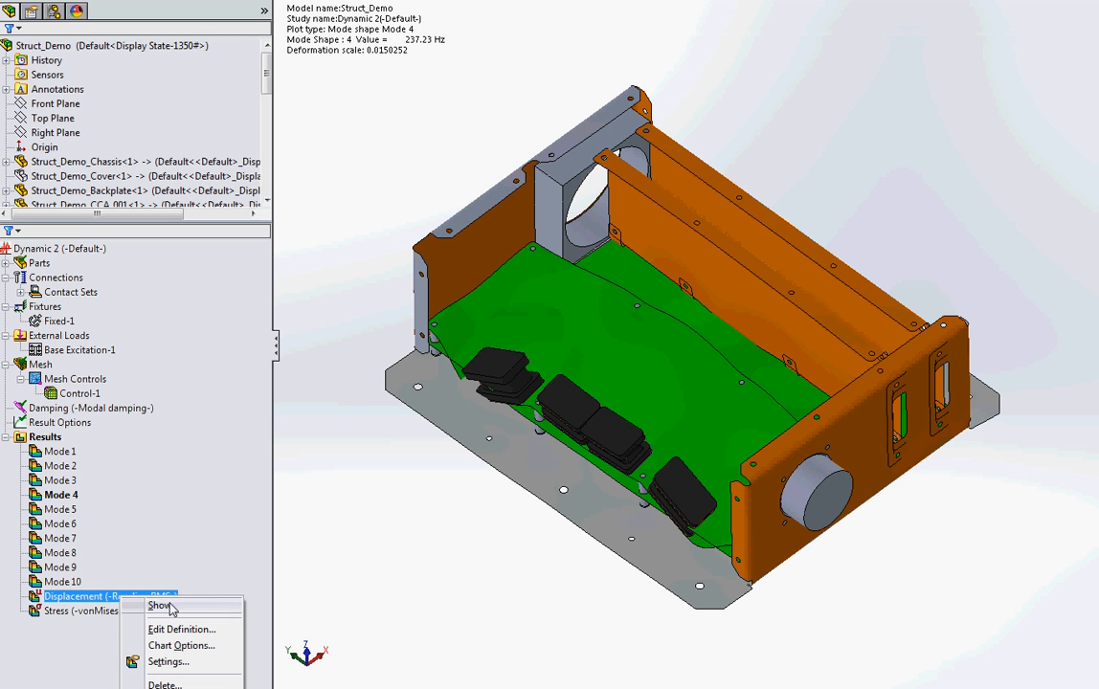
pyautogui.click(169, 606)
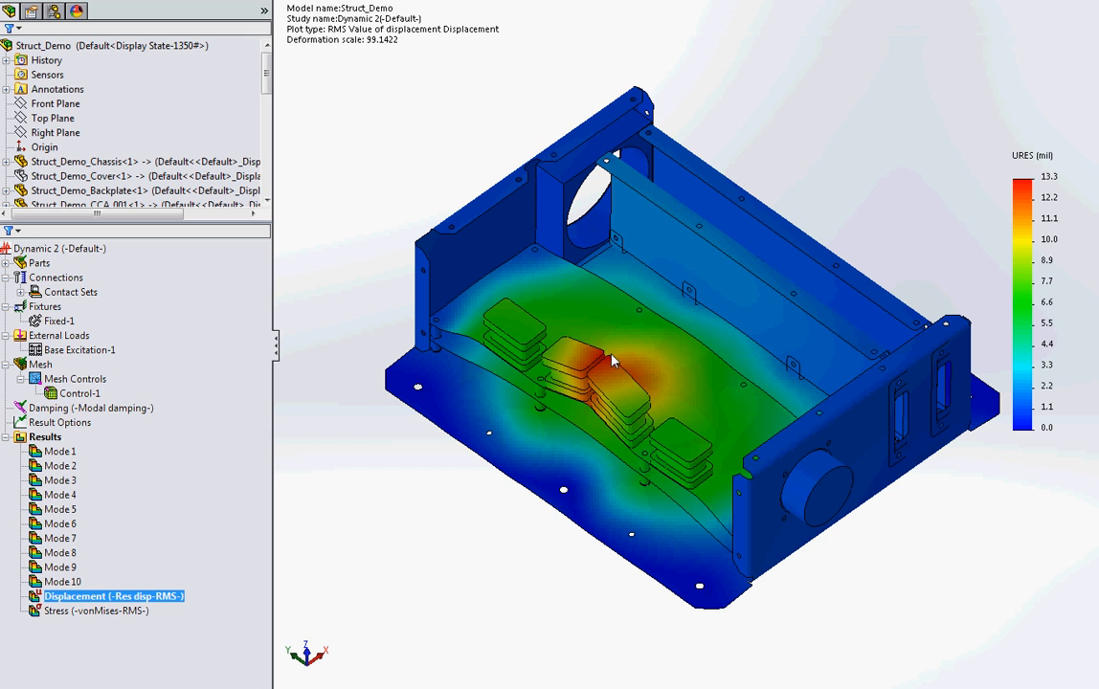
pyautogui.rightClick(96, 452)
pyautogui.click(113, 457)
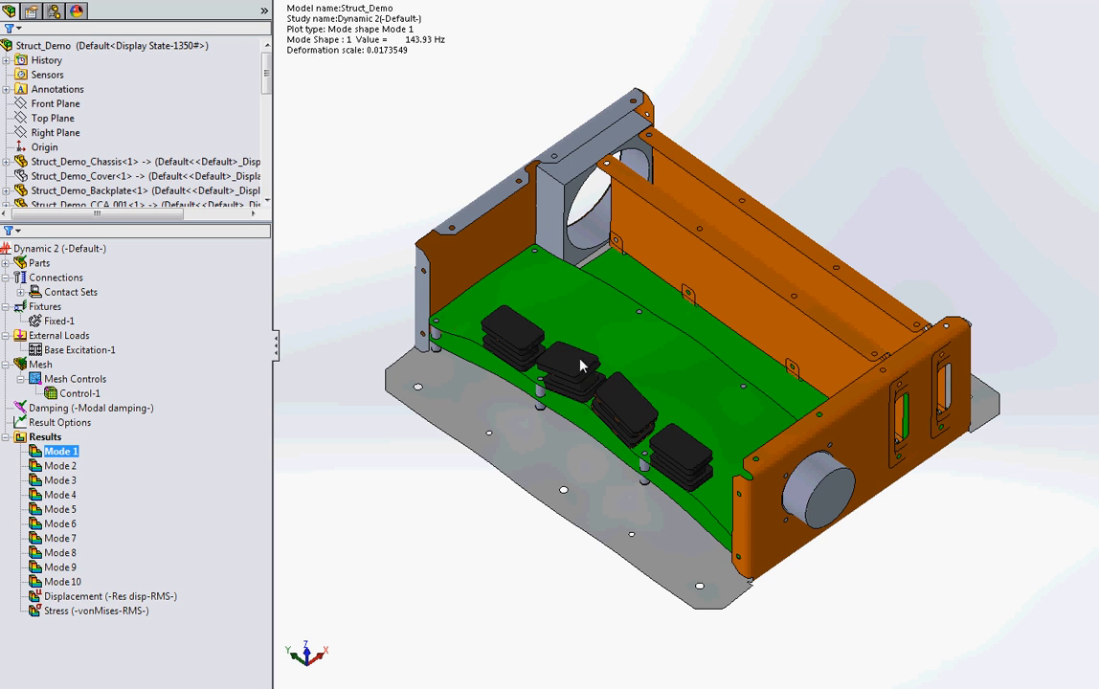
pyautogui.rightClick(74, 597)
pyautogui.click(113, 603)
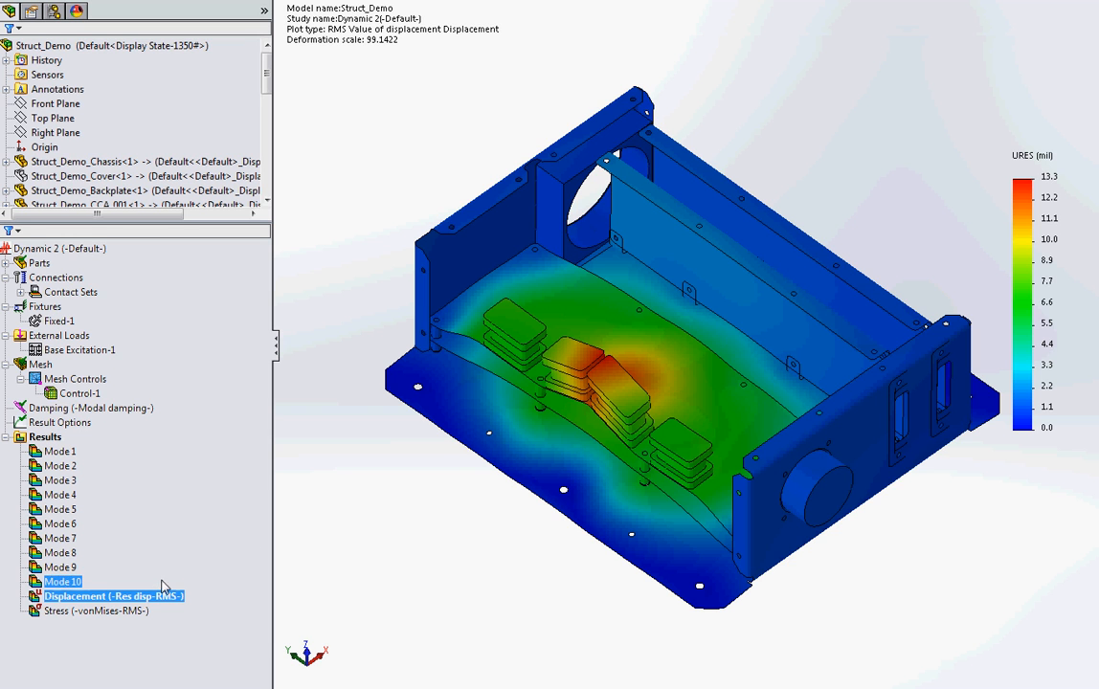
# Step: Show the RMS von Mises stress plot and examine the location of the maximum stress
pyautogui.keyDown('ctrl'); pyautogui.click(129, 612); pyautogui.keyUp('ctrl')
pyautogui.rightClick(129, 612)
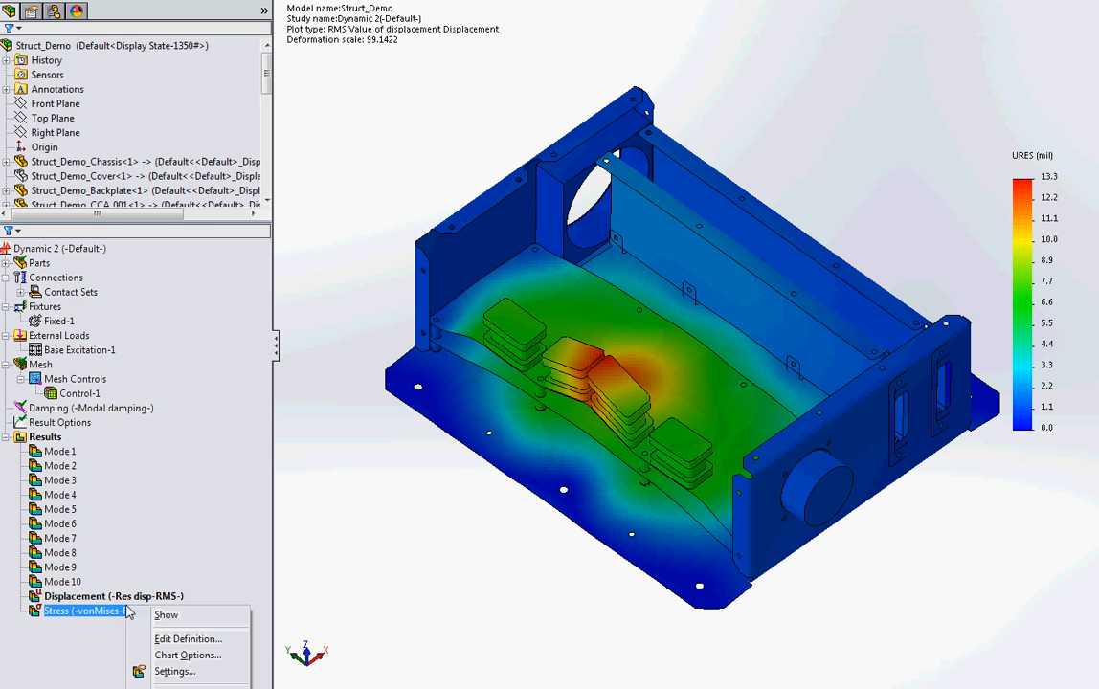
pyautogui.click(243, 616)
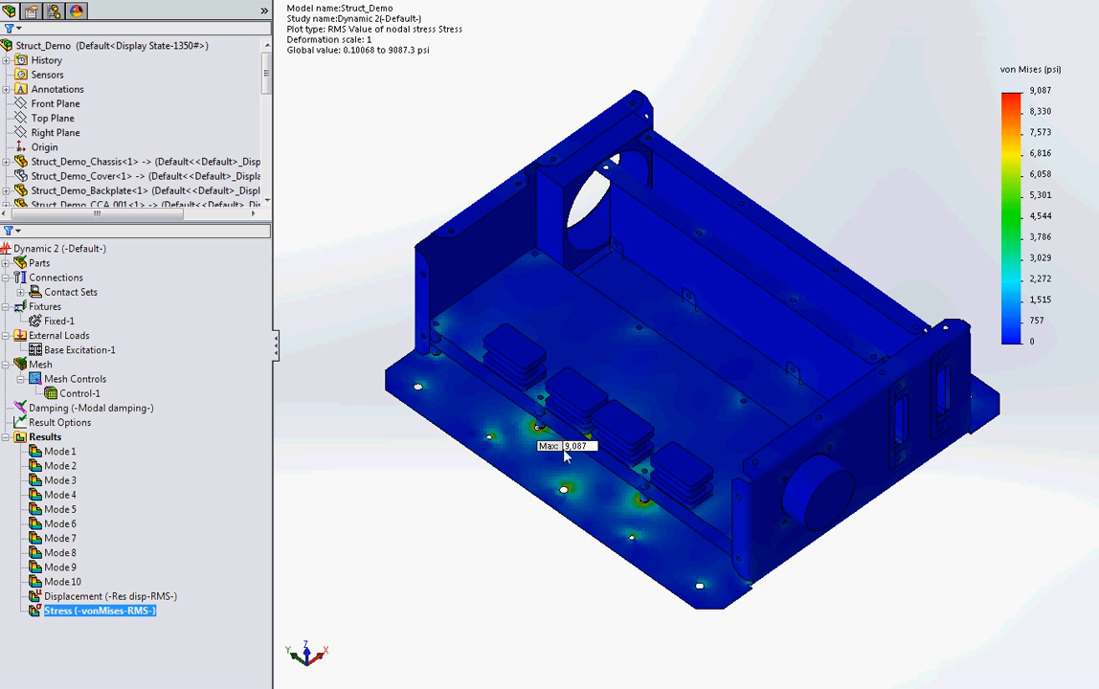
# Step: Switch to the Struct_Demo workbook in Excel and enter a frequency of 144 Hz in cells C13, C14 and C15
pyautogui.hotkey('alt', 'Tab')
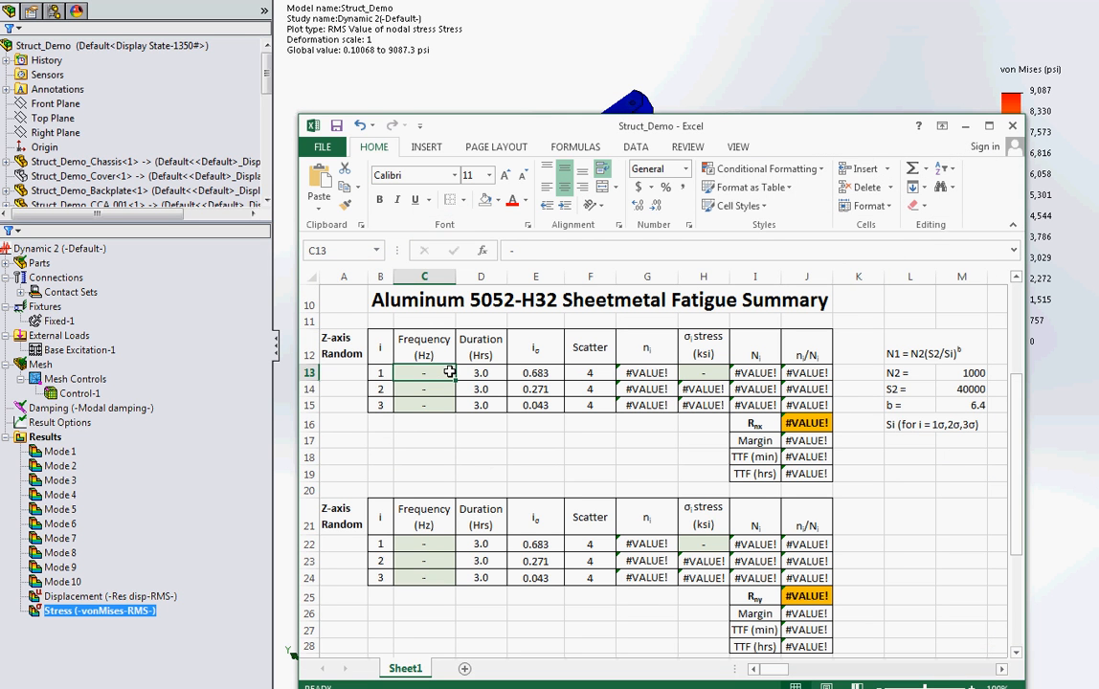
pyautogui.write('144')
pyautogui.press('Return')
pyautogui.write('144')
pyautogui.press('Return')
pyautogui.write('144')
pyautogui.press('Return')
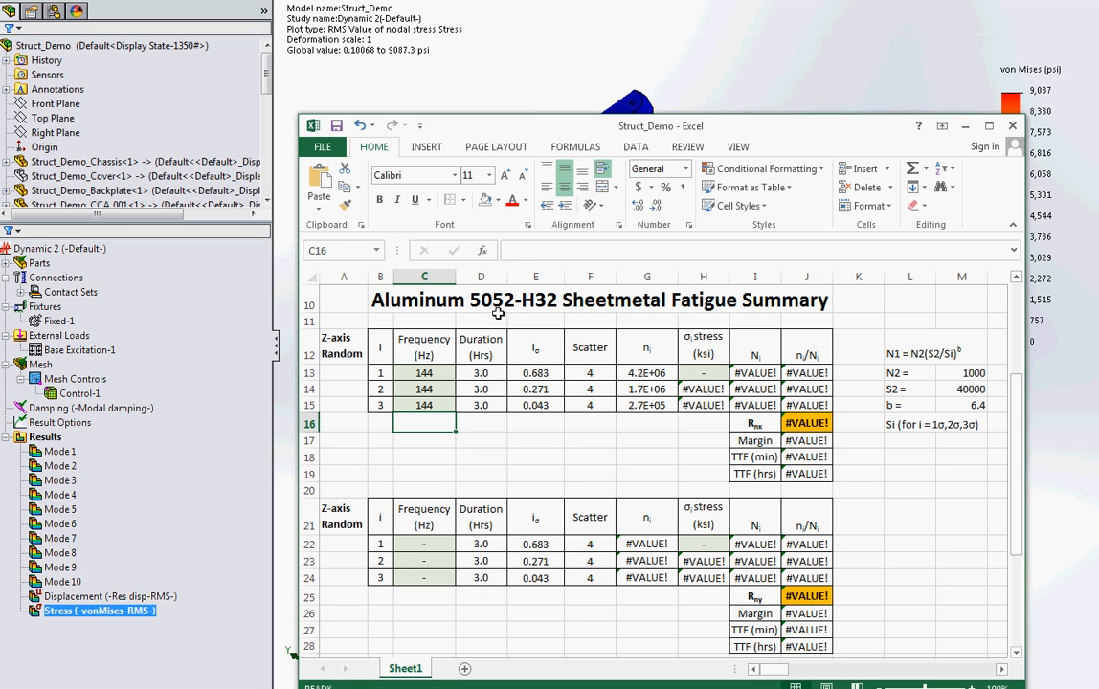
# Step: Enter a 1-sigma stress of 9.087 ksi in cell H13 of the first Z-axis random fatigue table
pyautogui.click(699, 375)
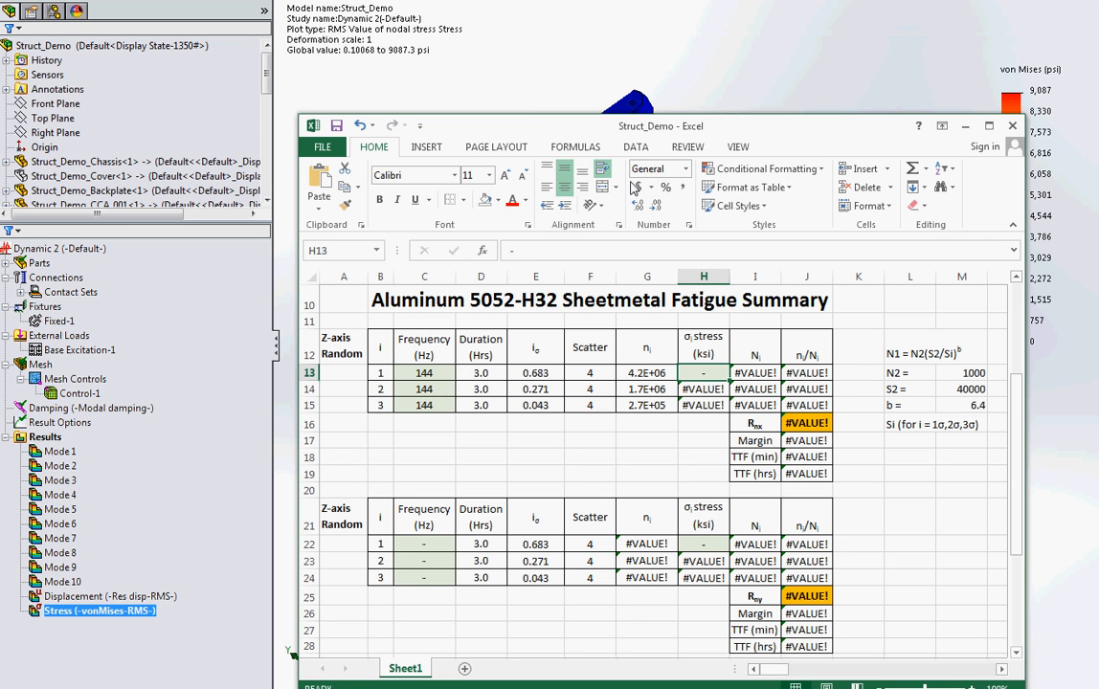
pyautogui.moveTo(703, 134); pyautogui.dragTo(732, 93)
pyautogui.write('9.087')
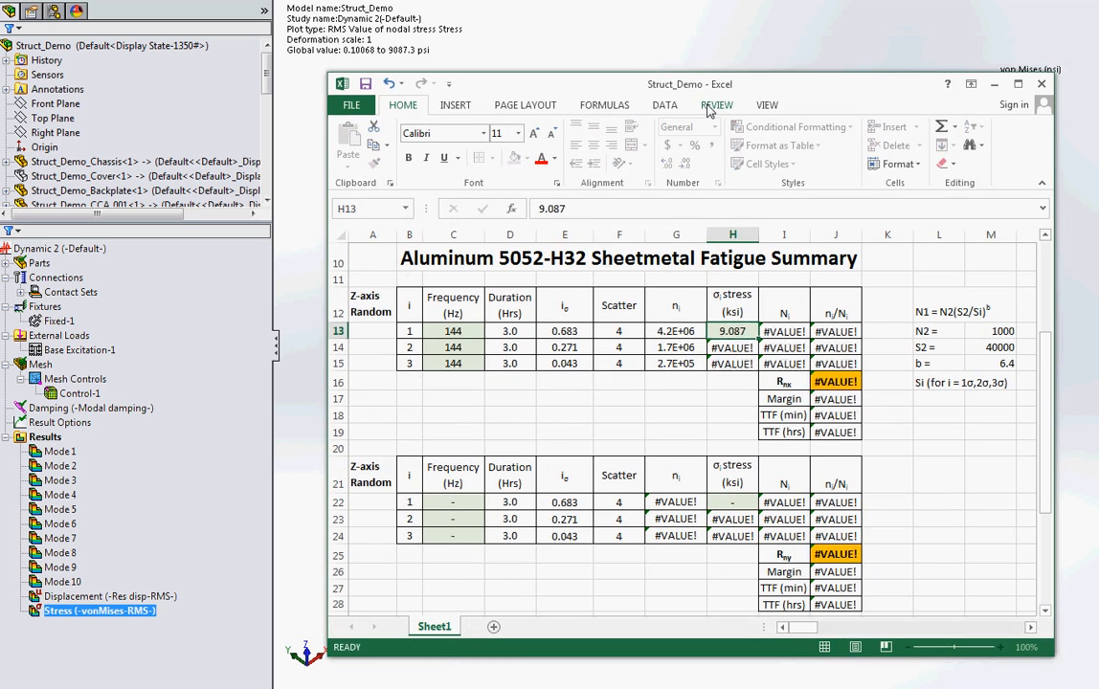
pyautogui.press('Return')
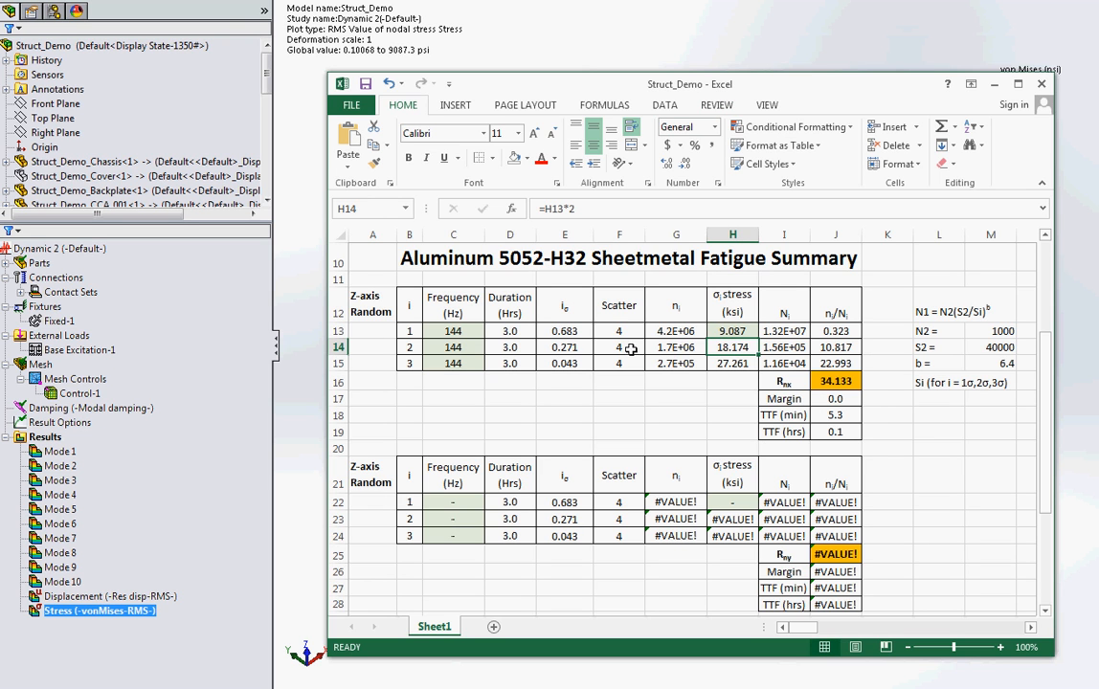
# Step: Examine the first table's cumulative damage ratio, margin and time-to-failure cells, and minimize the workbook
pyautogui.click(850, 382)
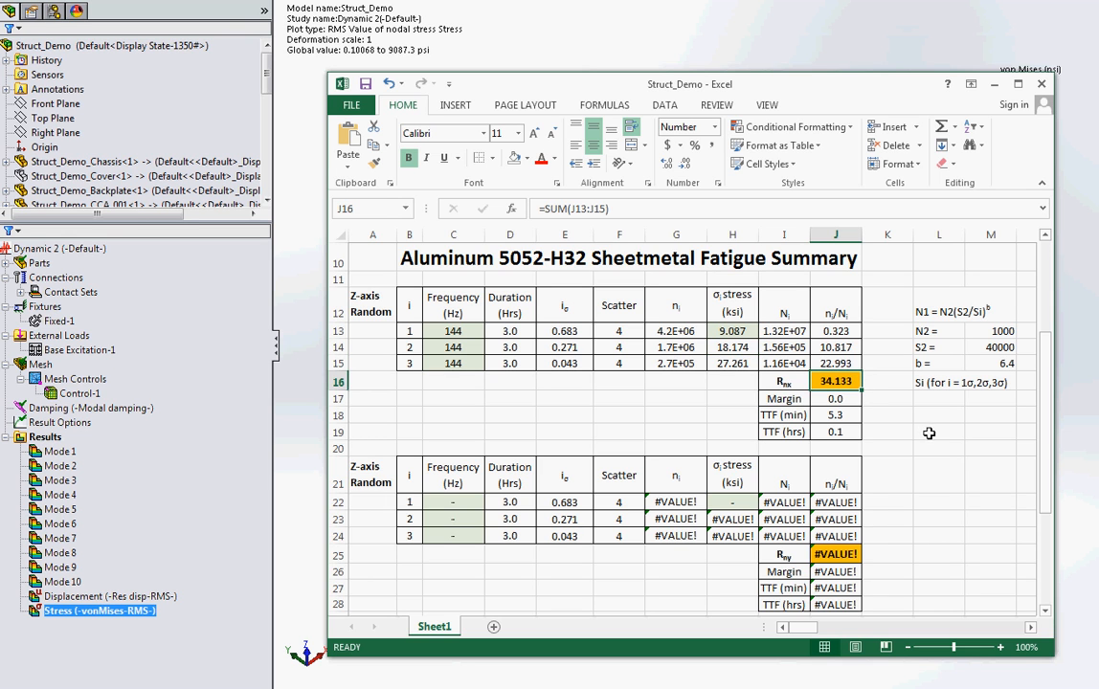
pyautogui.click(844, 395)
pyautogui.click(852, 379)
pyautogui.click(829, 414)
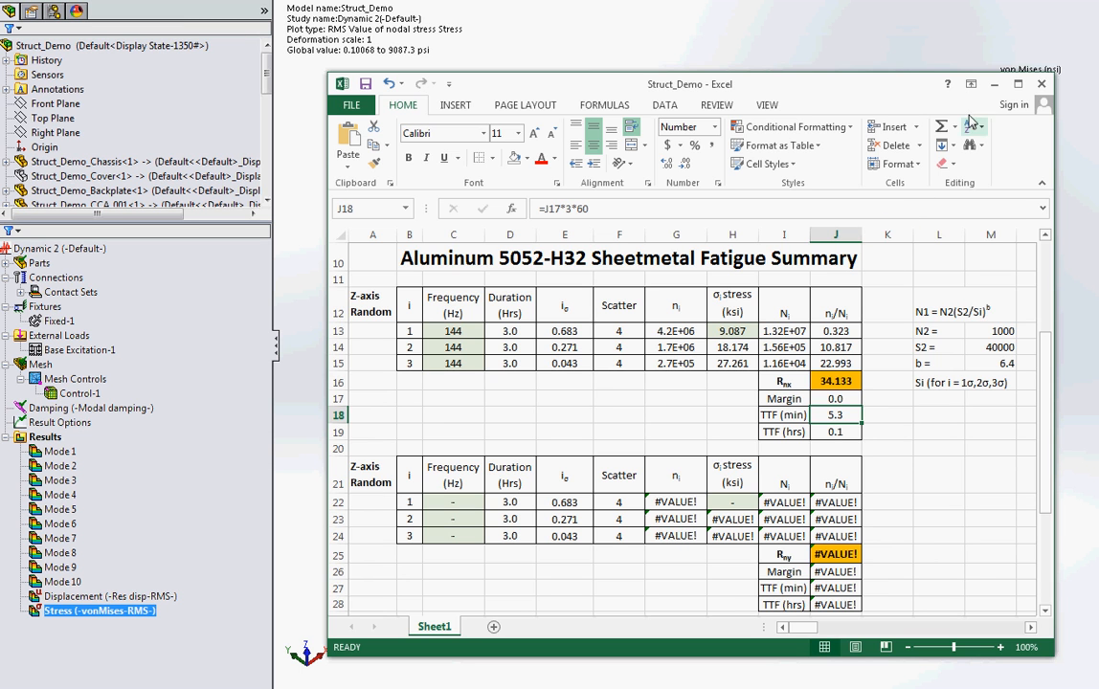
pyautogui.click(993, 87)
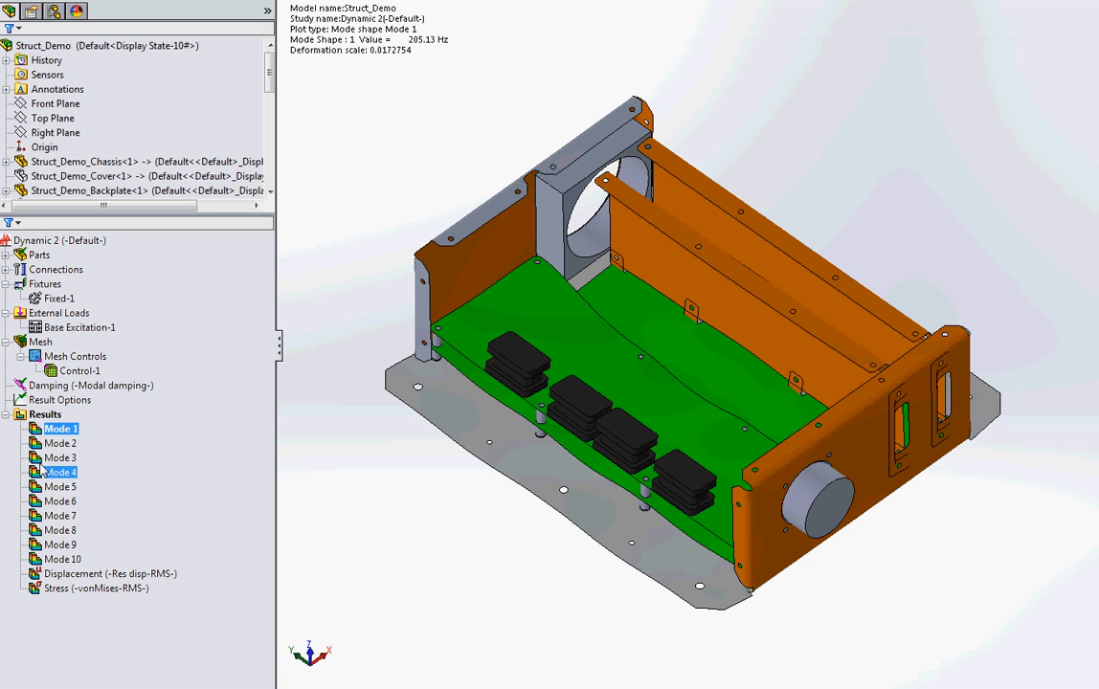
# Step: Animate the Mode 1 shape of the revised Struct_Demo model, and close the animation
pyautogui.rightClick(63, 430)
pyautogui.click(111, 481)
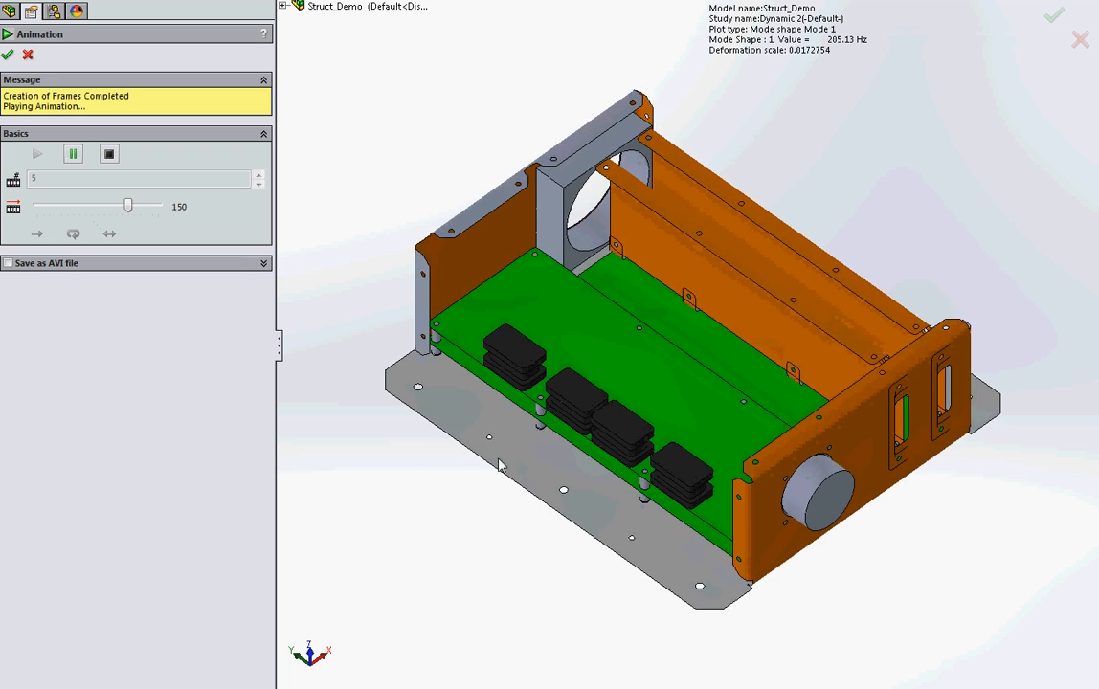
pyautogui.click(7, 54)
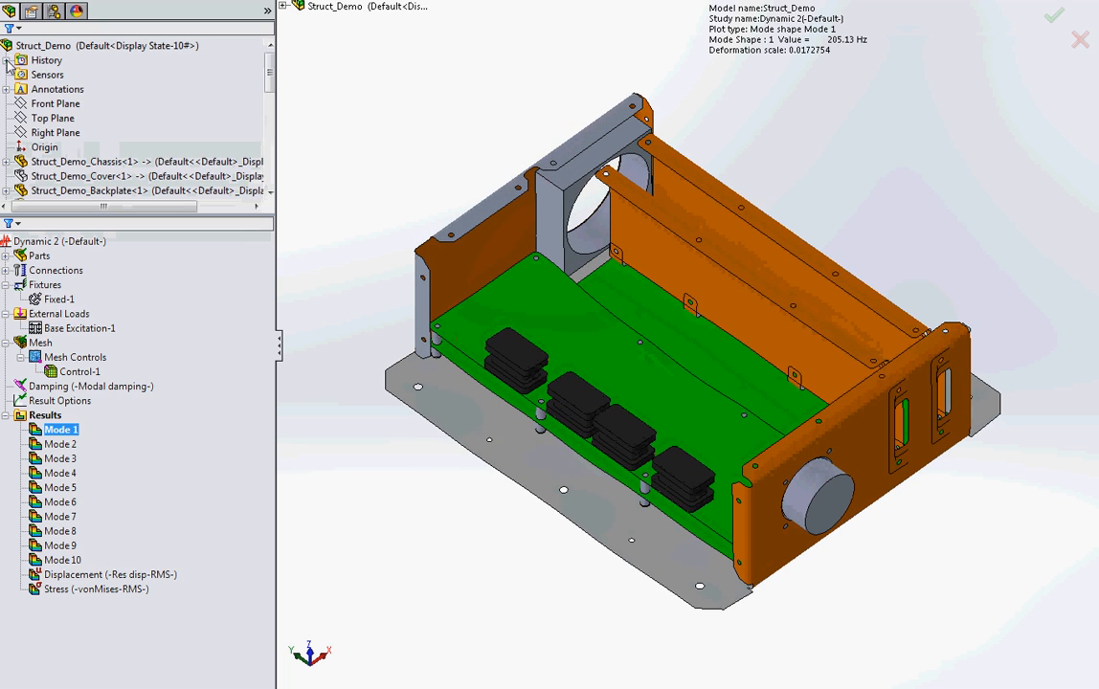
# Step: Show the revised model's RMS displacement plot and its RMS von Mises stress plot to examine the peak locations
pyautogui.rightClick(93, 573)
pyautogui.click(129, 581)
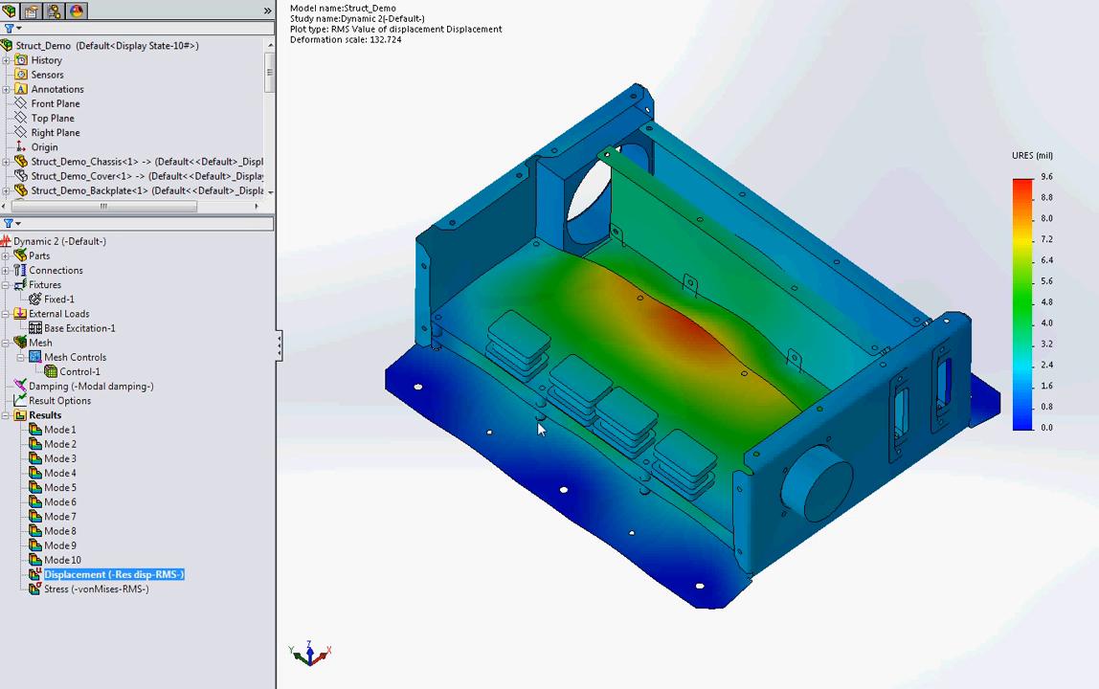
pyautogui.rightClick(112, 589)
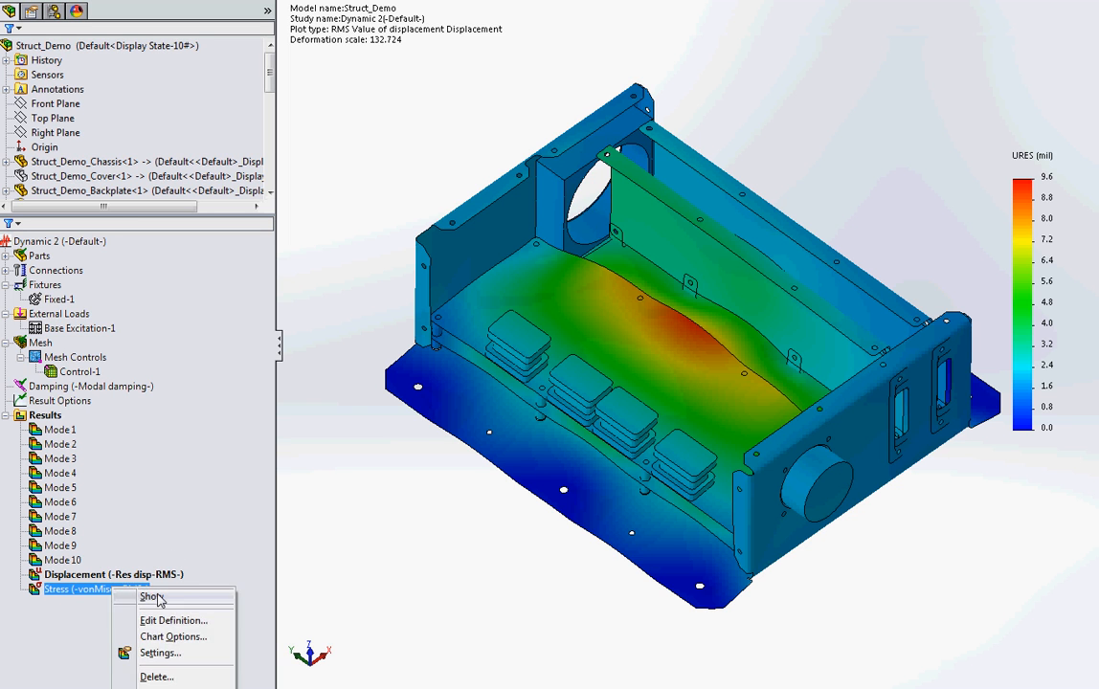
pyautogui.click(153, 598)
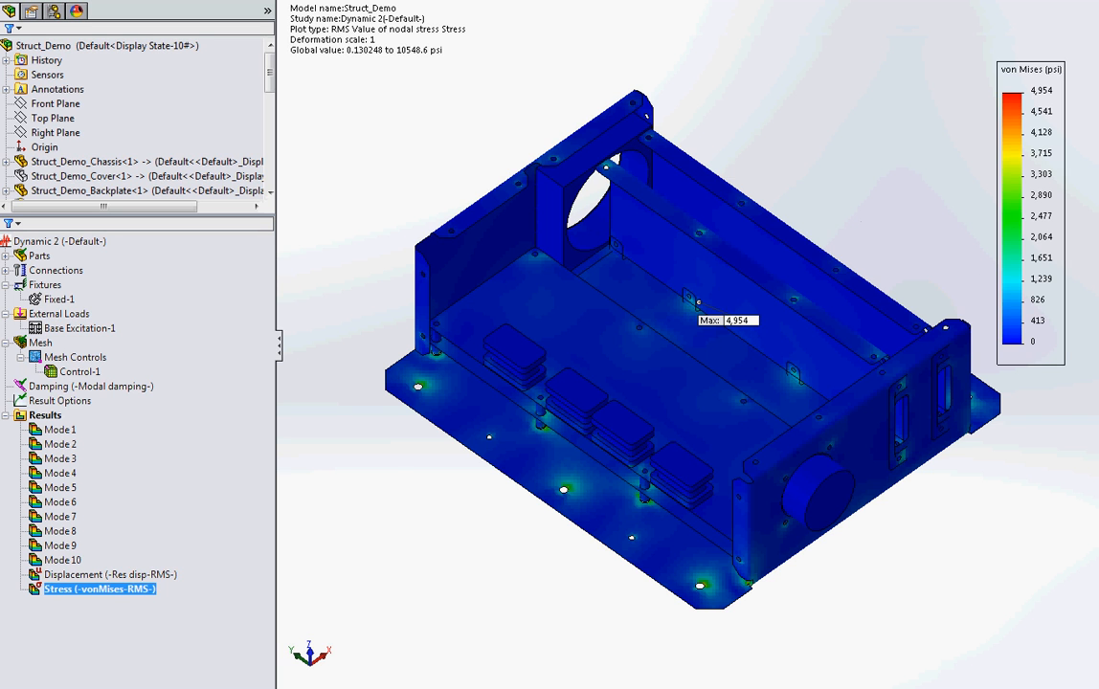
# Step: In the Excel workbook, enter 205 Hz in C22 to C24 and a stress of 4.9 ksi in H22, and minimize the workbook
pyautogui.hotkey('alt', 'Tab')
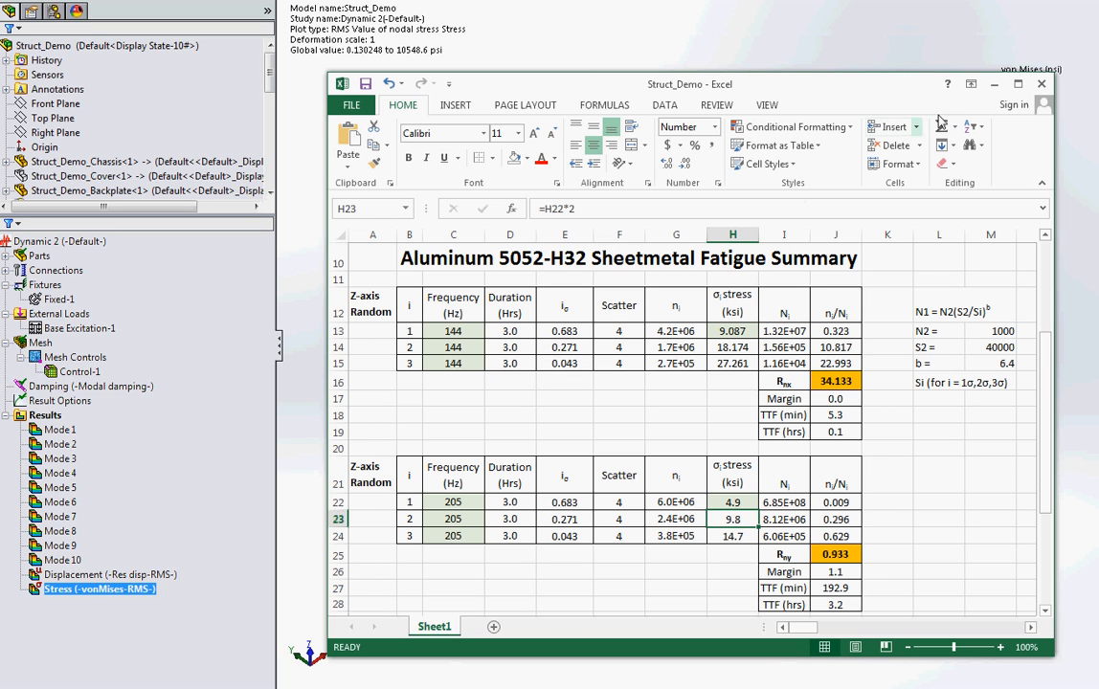
pyautogui.click(992, 84)
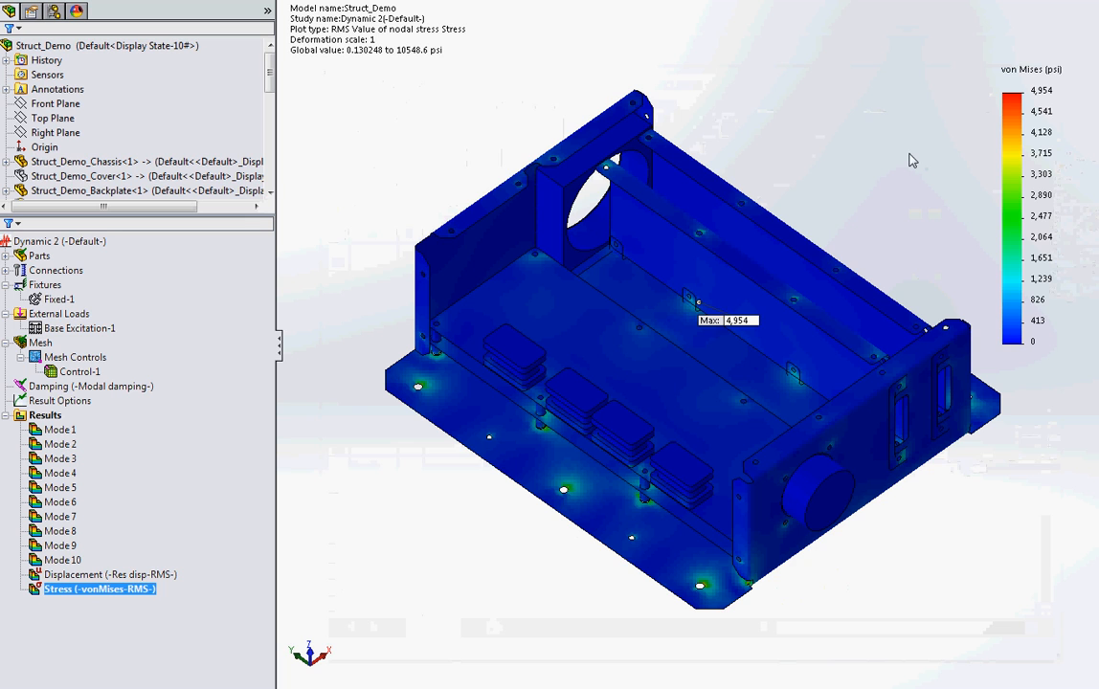